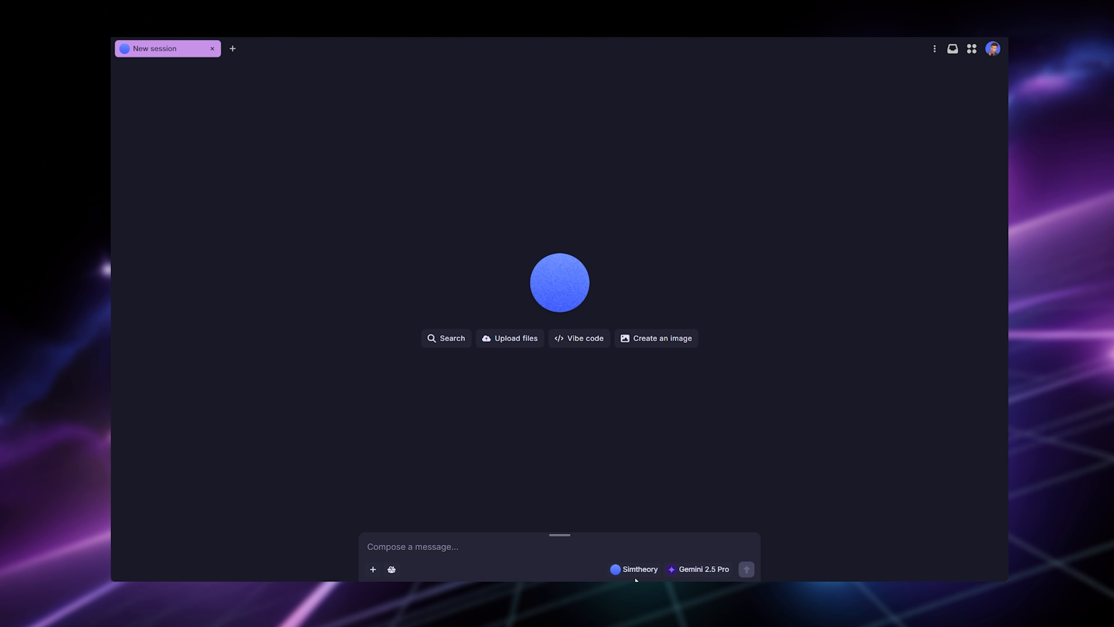
# Start creating a new assistant and name it "Personal assistant".
pyautogui.click(635, 568)
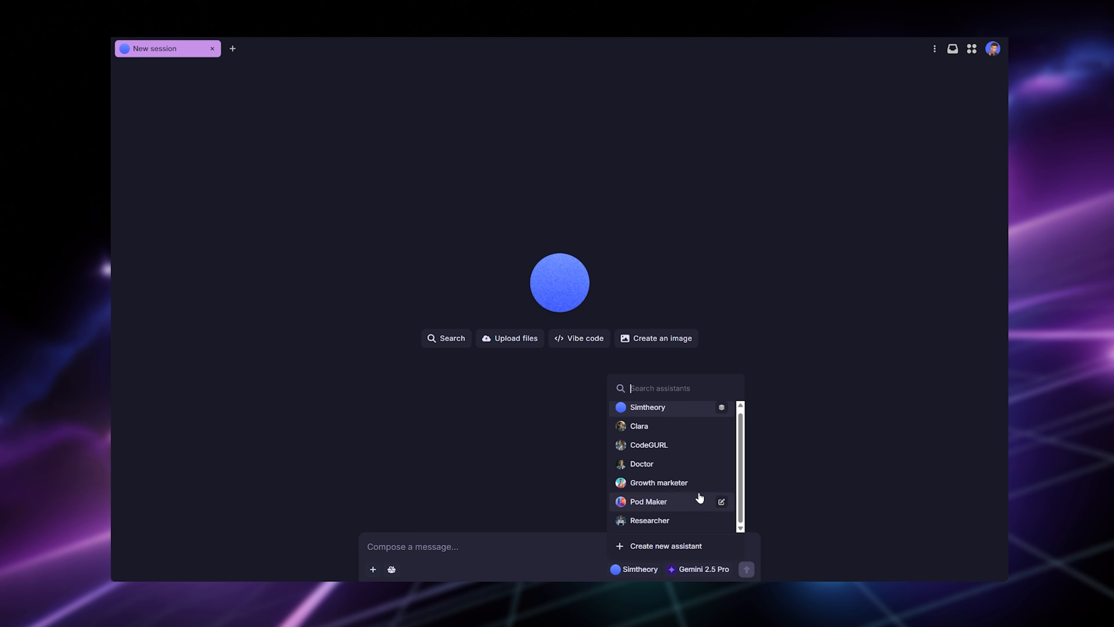
pyautogui.scroll(1, 699, 494)
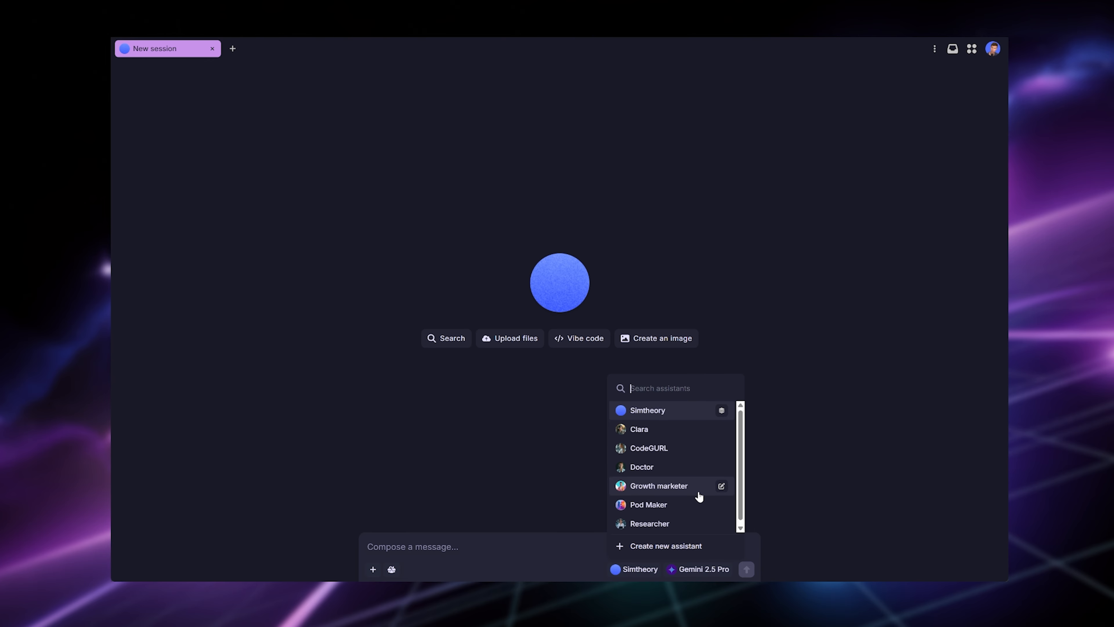
pyautogui.click(673, 546)
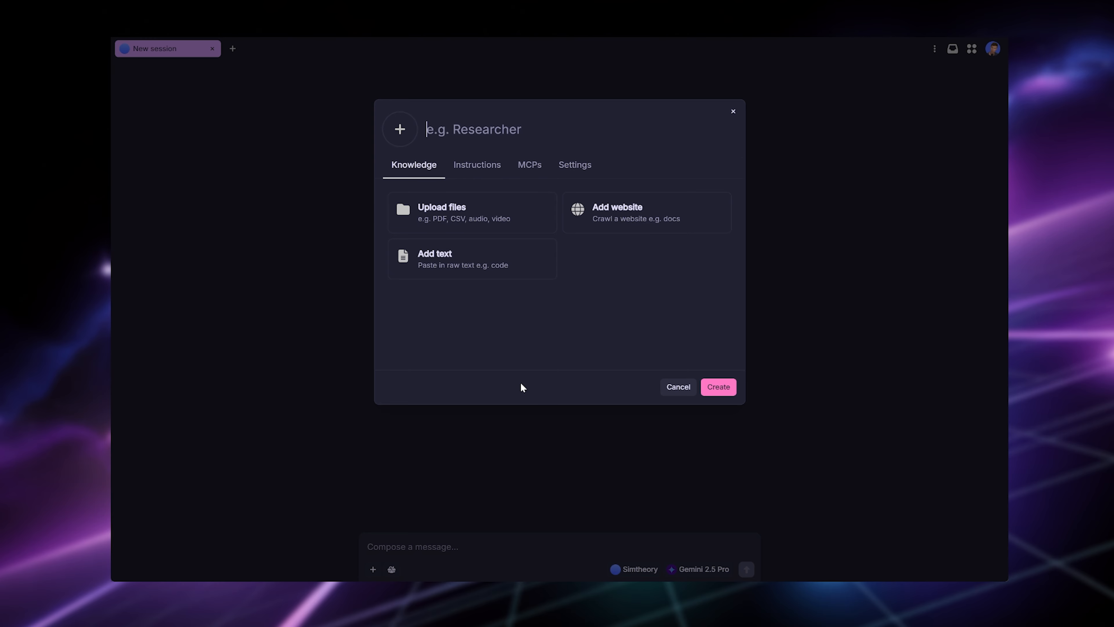
pyautogui.write('Personal assistant')
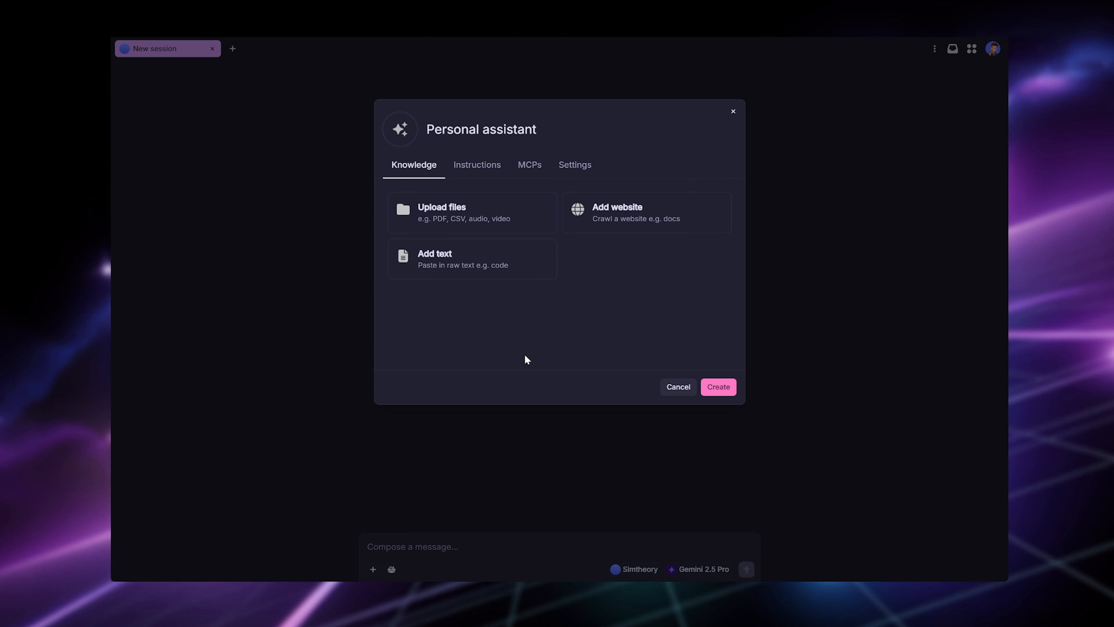
# Restrict the assistant to specific MCPs and allow Google Calendar (Personal) and Gmail (Personal).
pyautogui.click(536, 172)
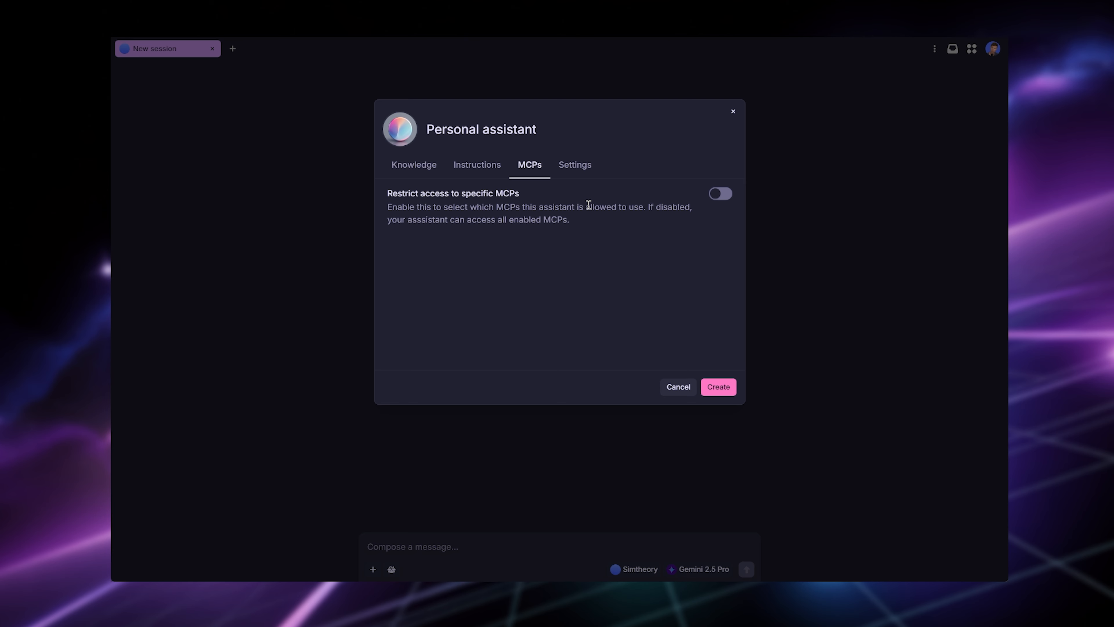
pyautogui.click(714, 195)
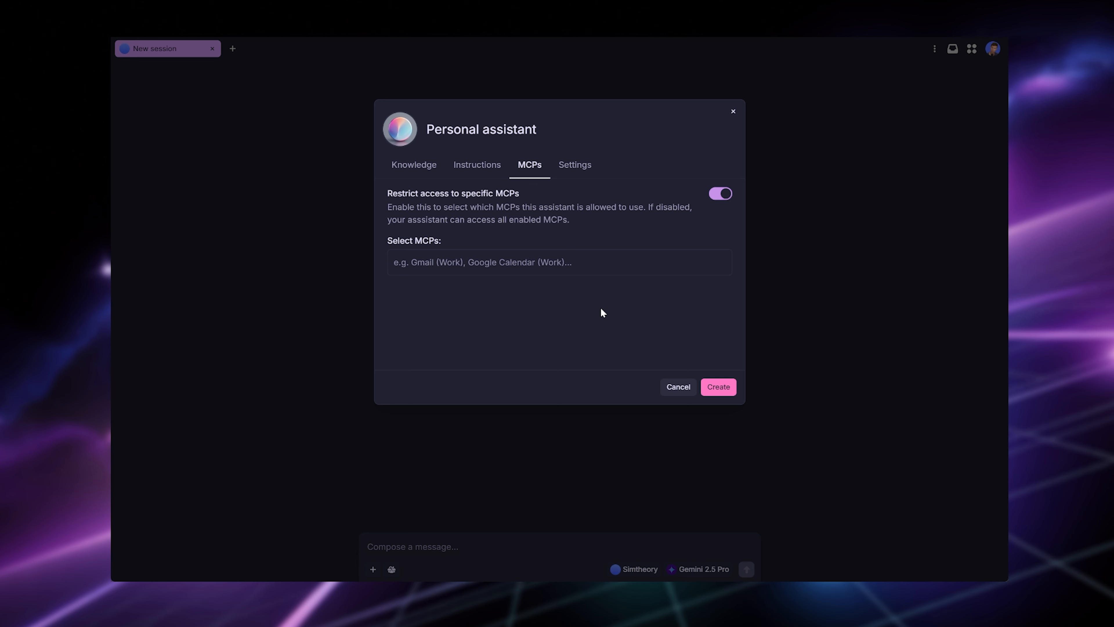
pyautogui.click(547, 260)
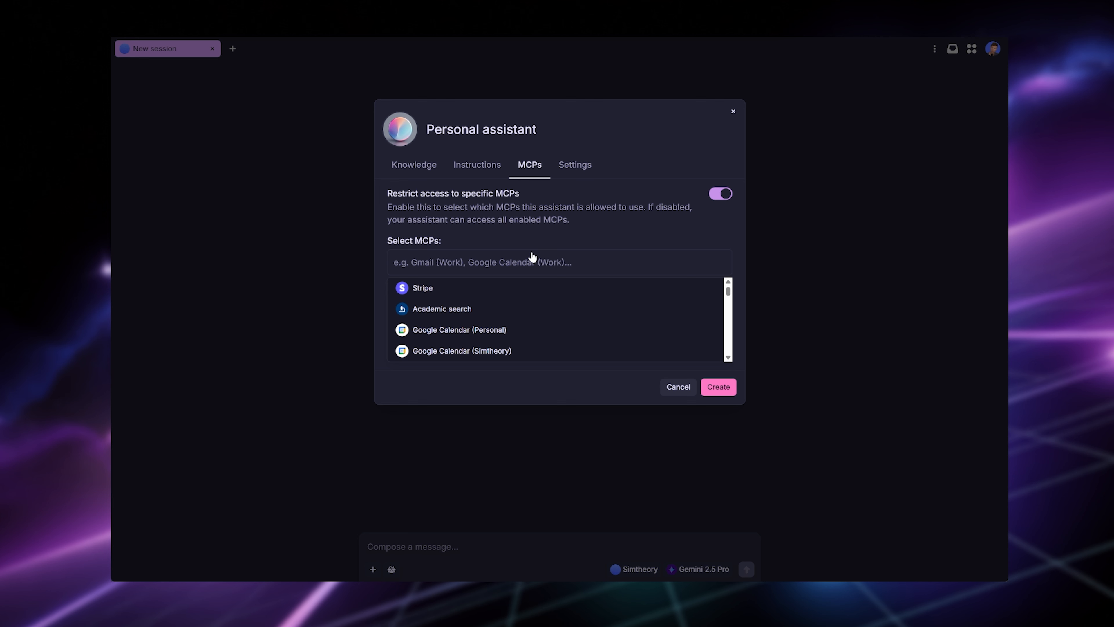
pyautogui.click(471, 335)
pyautogui.scroll(-2, 517, 332)
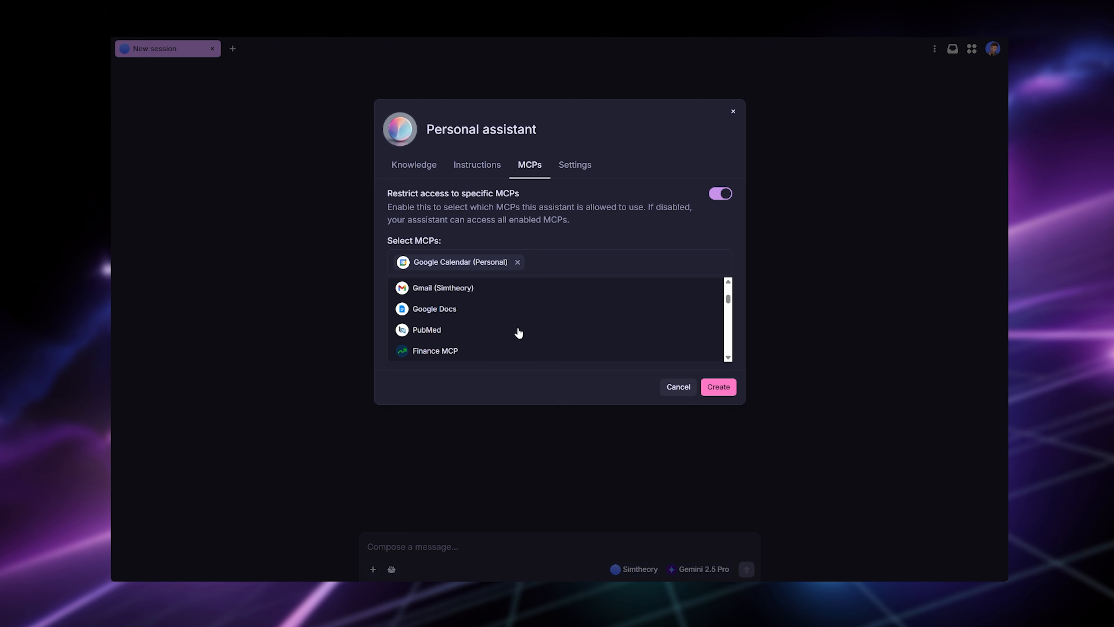
pyautogui.scroll(2, 518, 330)
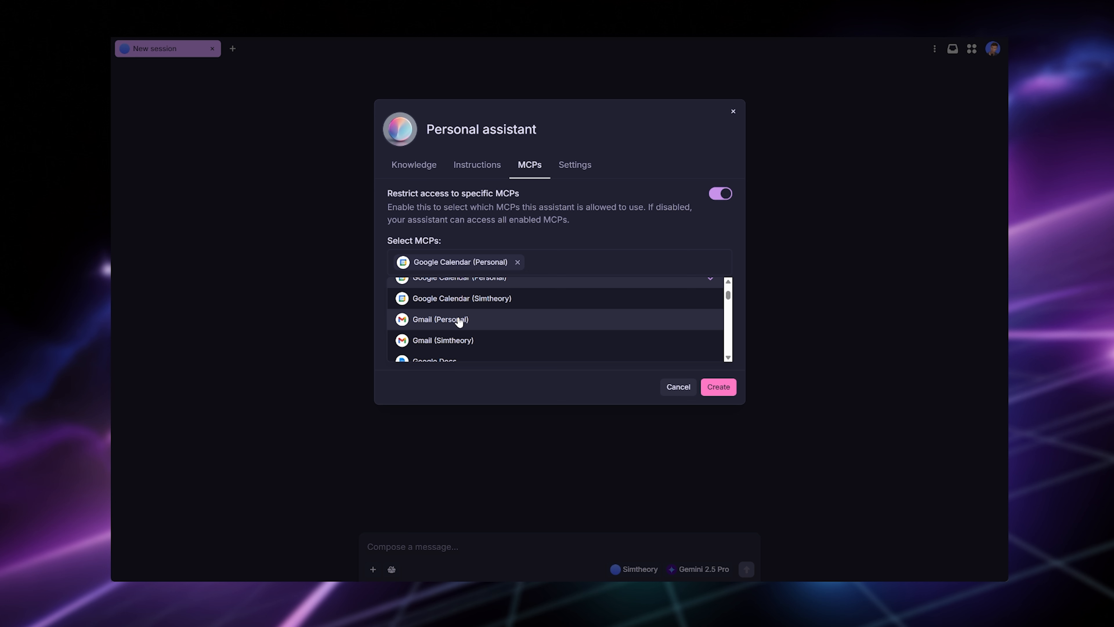
pyautogui.click(435, 324)
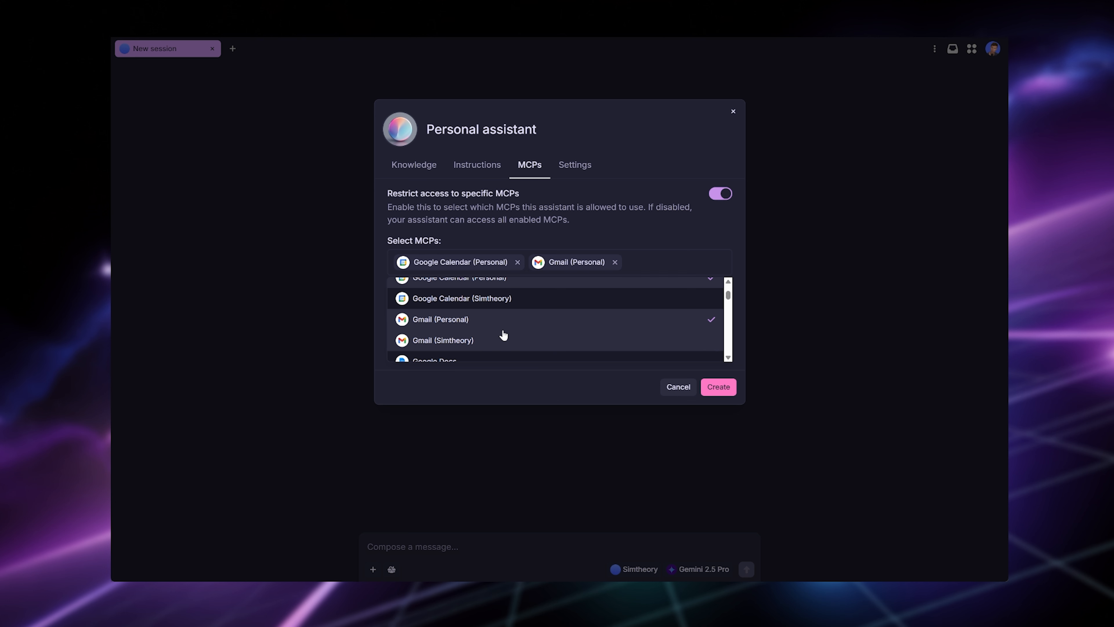
# Add Firecrawl, Perplexity Deep Research and Make phone call to the assistant's allowed MCPs.
pyautogui.scroll(-3, 504, 335)
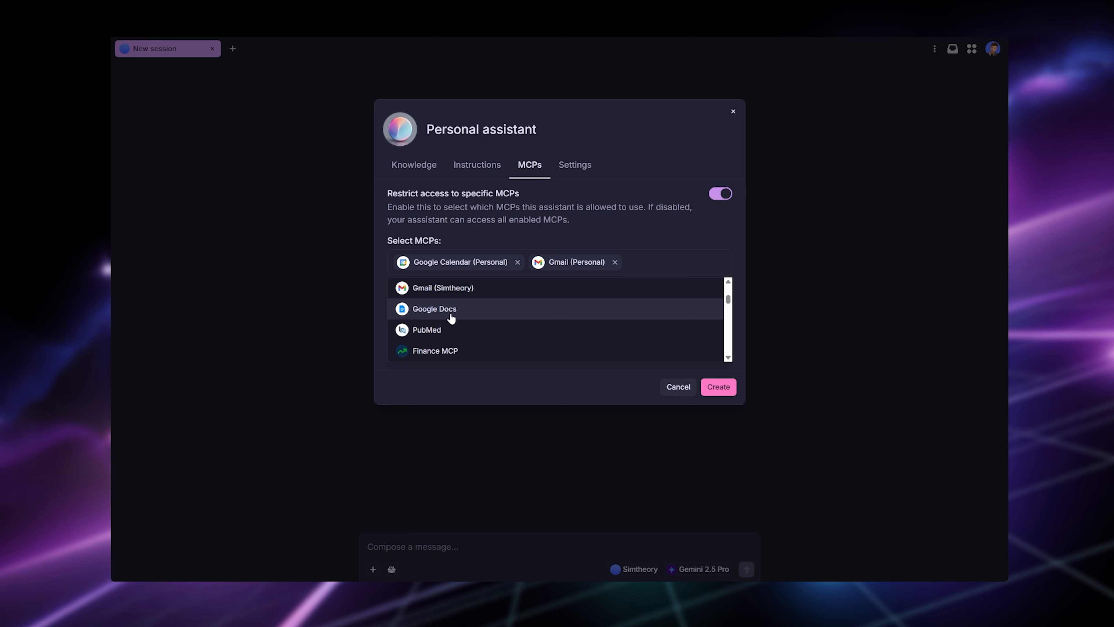
pyautogui.scroll(-3, 451, 334)
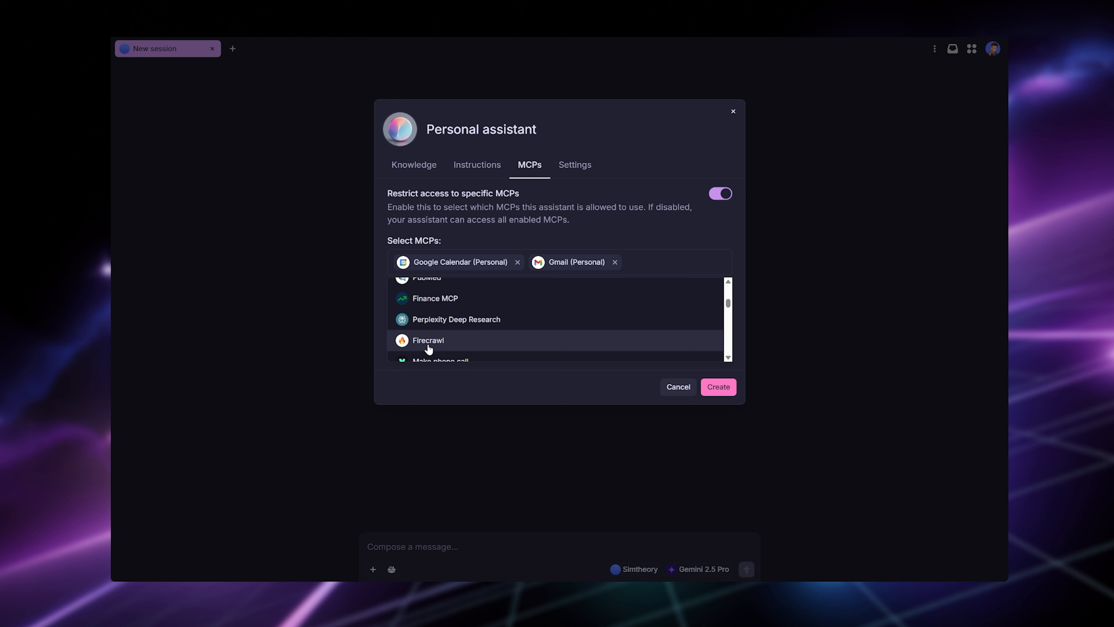
pyautogui.click(446, 344)
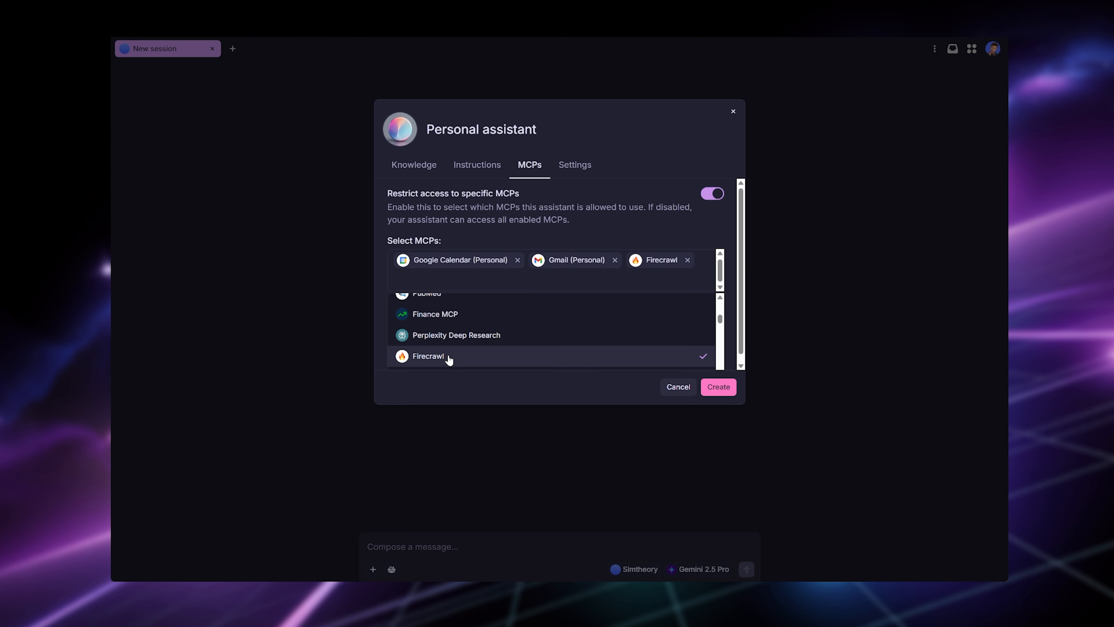
pyautogui.click(497, 337)
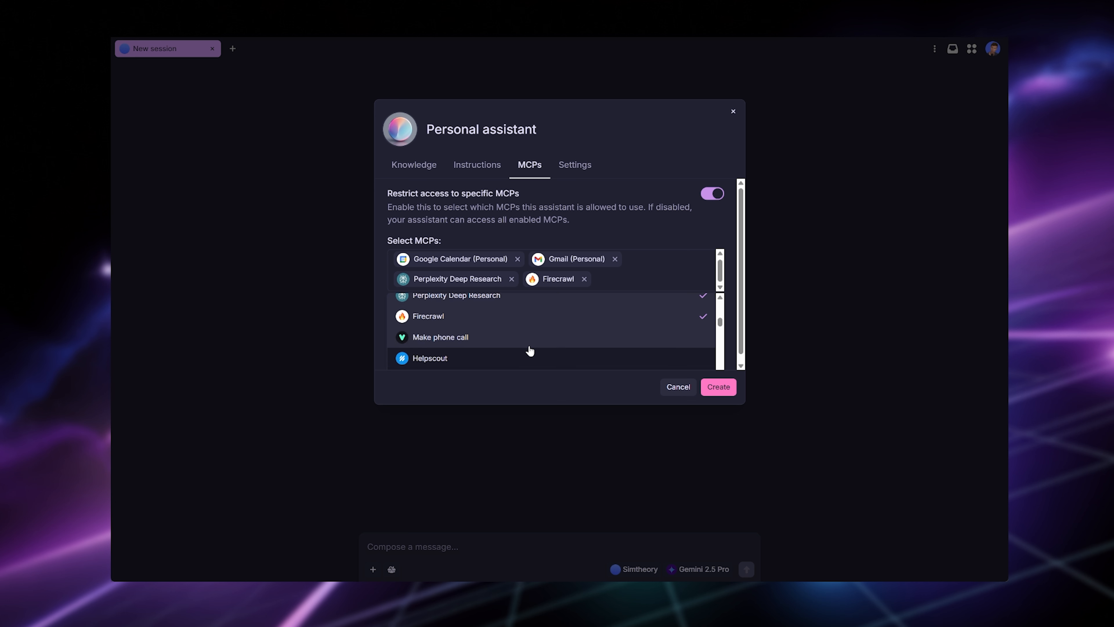
pyautogui.scroll(-1, 530, 350)
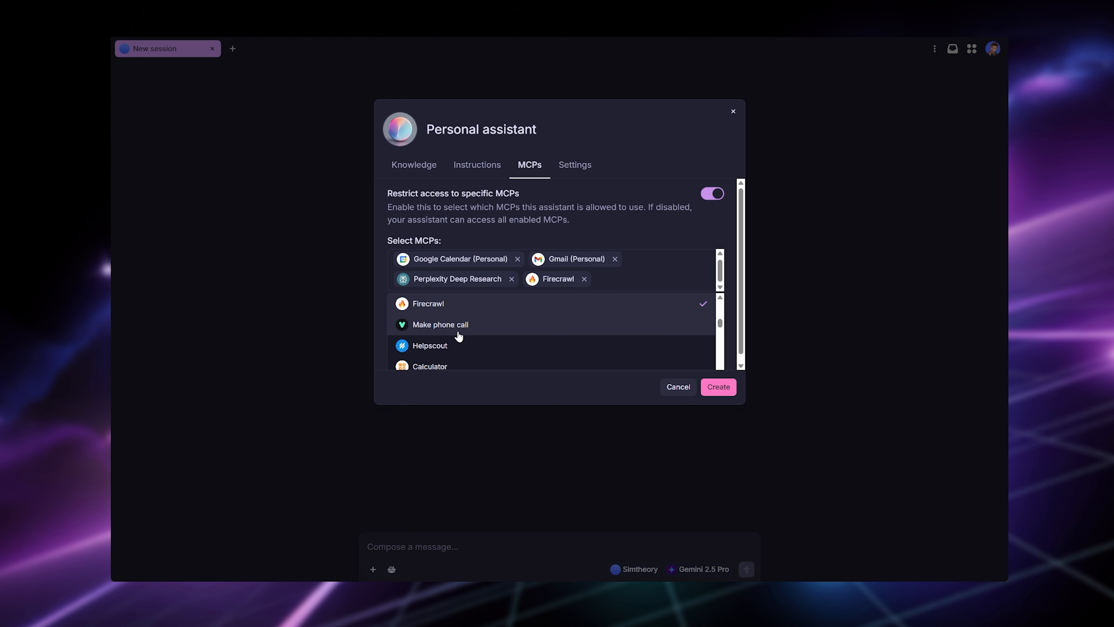
pyautogui.click(458, 336)
# Add Oura, Grok DeepSearch and X DeepSearch to the allowed MCPs and check the selection.
pyautogui.scroll(-2, 500, 358)
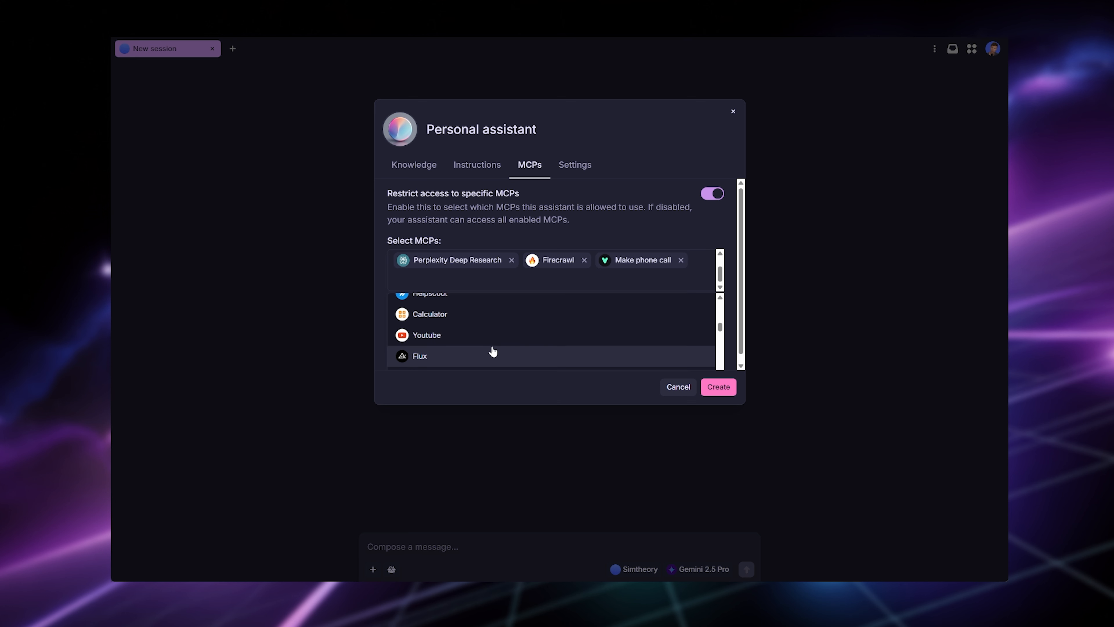
pyautogui.scroll(-2, 493, 351)
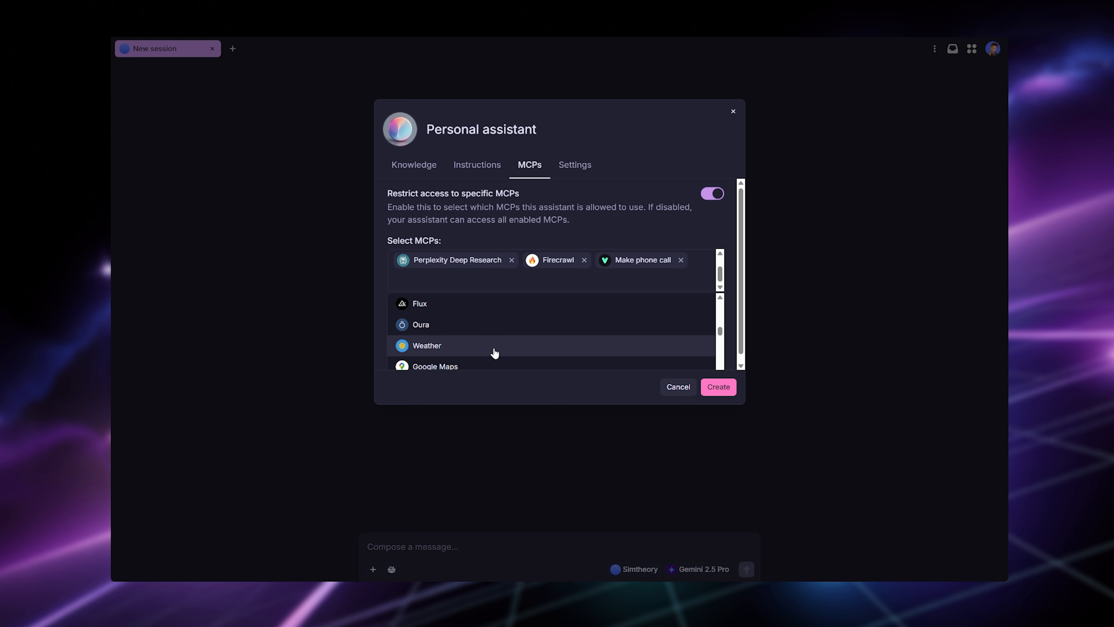
pyautogui.click(444, 329)
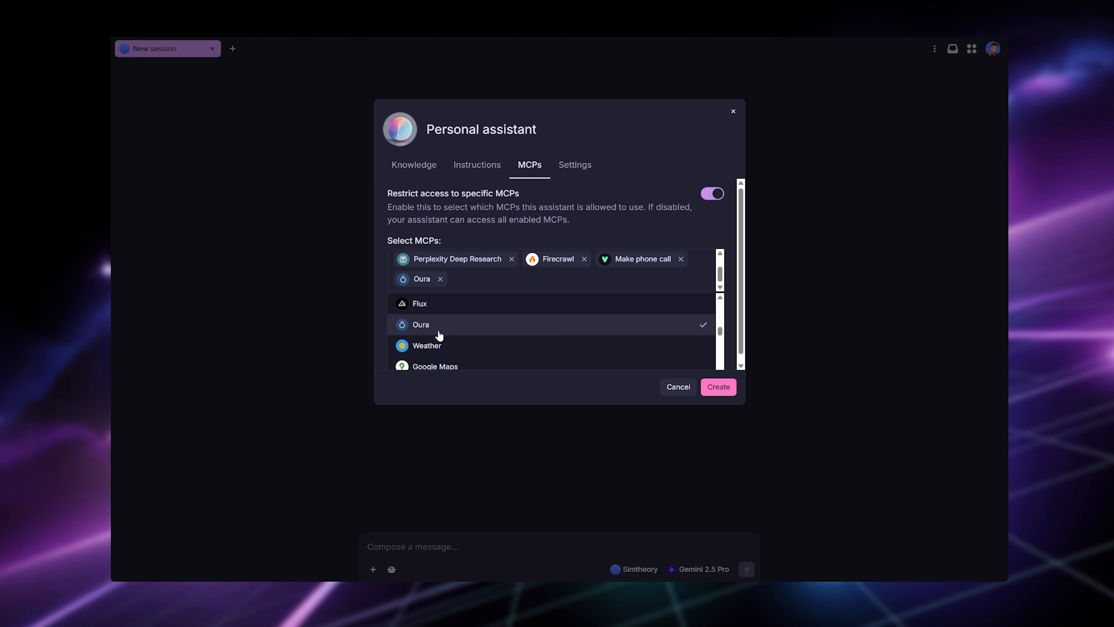
pyautogui.scroll(-1, 471, 325)
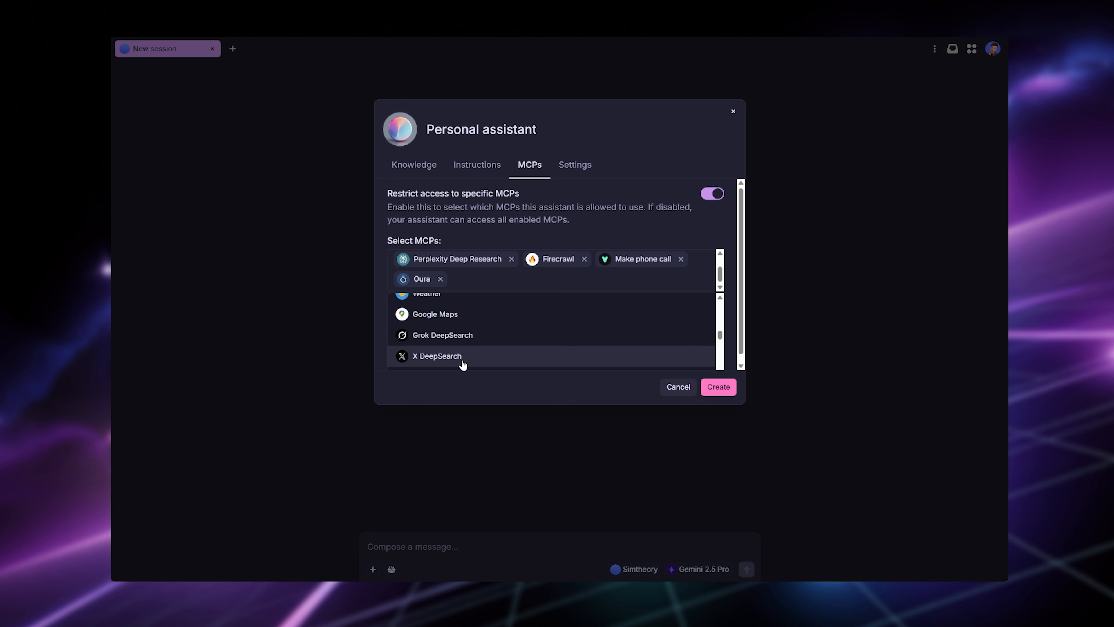
pyautogui.click(439, 342)
pyautogui.click(444, 355)
pyautogui.click(632, 215)
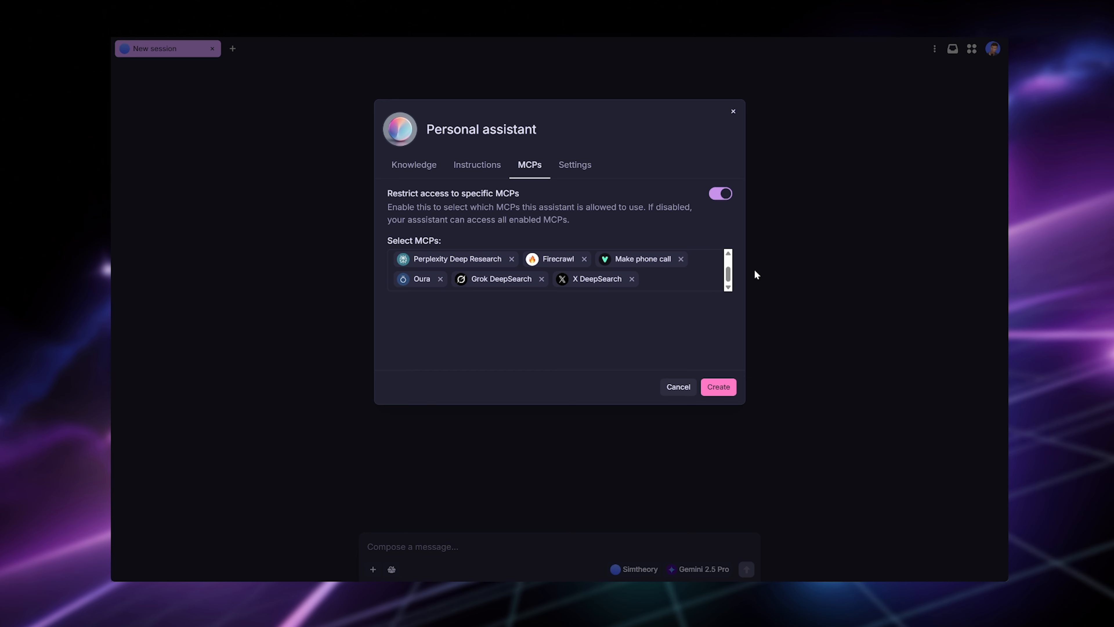
pyautogui.moveTo(729, 280)
pyautogui.mouseDown()
pyautogui.moveTo(730, 267)
pyautogui.moveTo(726, 287)
pyautogui.mouseUp()
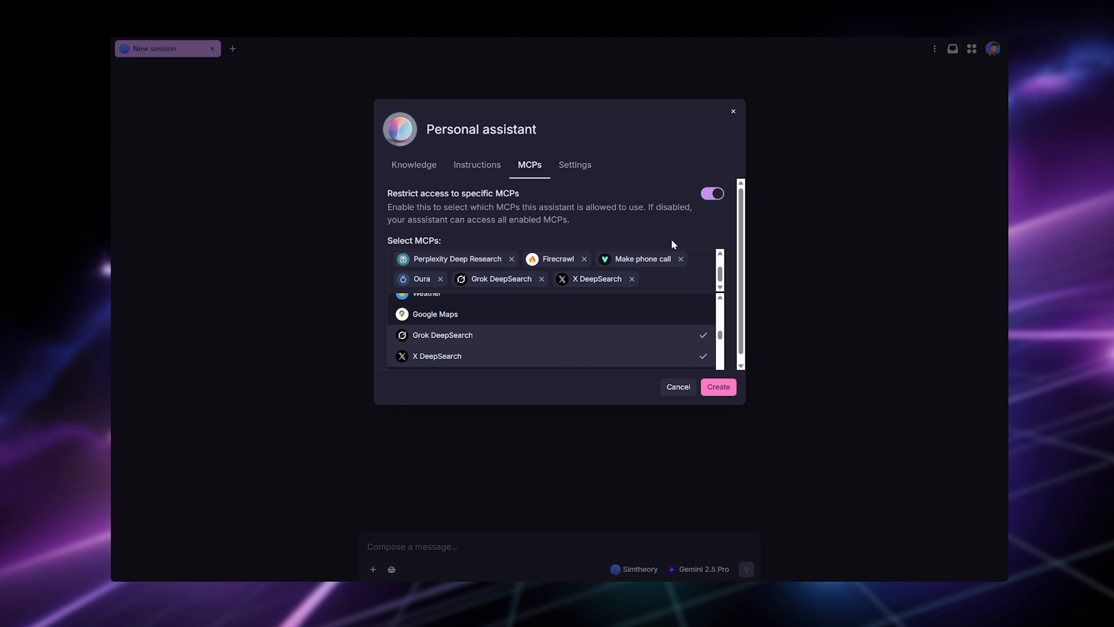
pyautogui.scroll(2, 654, 265)
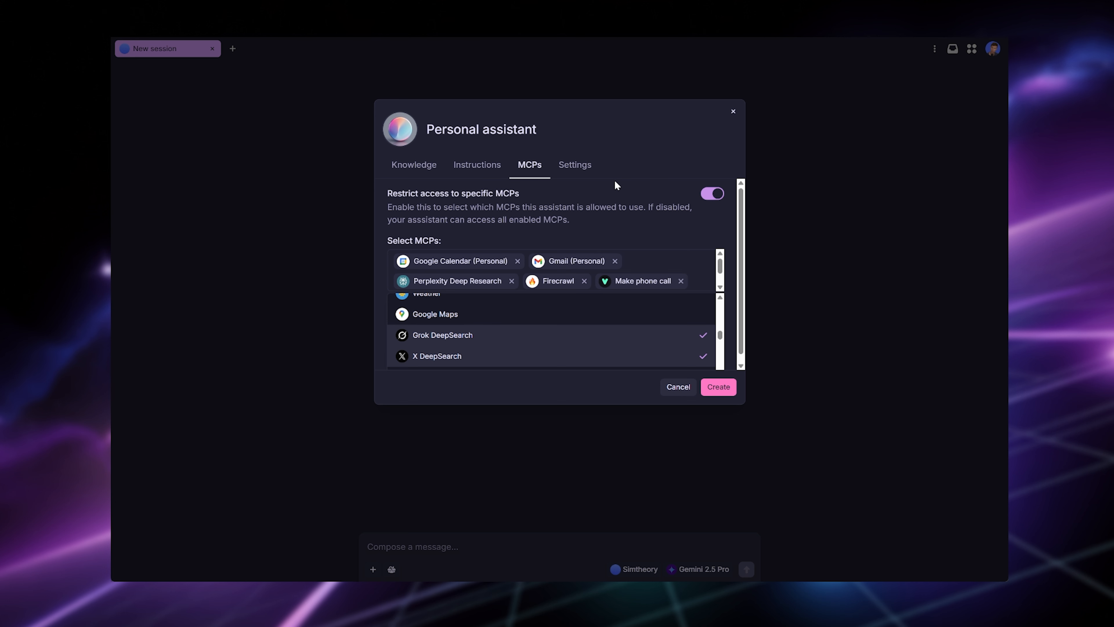
# Enable a default model override for the assistant and lock it to Claude 4 Sonnet.
pyautogui.click(569, 175)
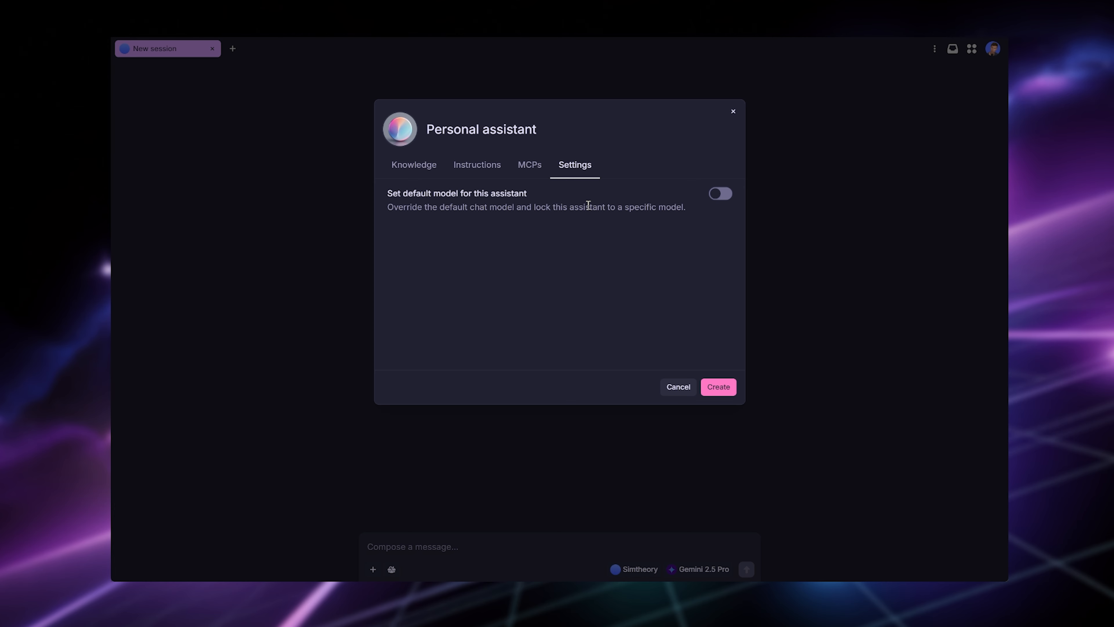
pyautogui.click(724, 197)
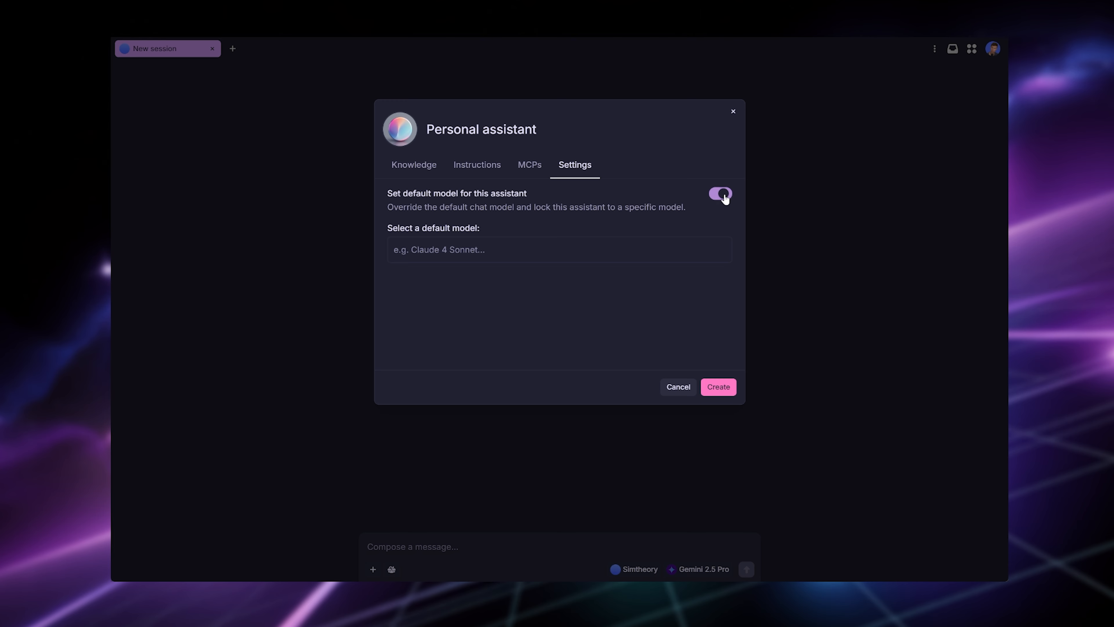
pyautogui.click(503, 249)
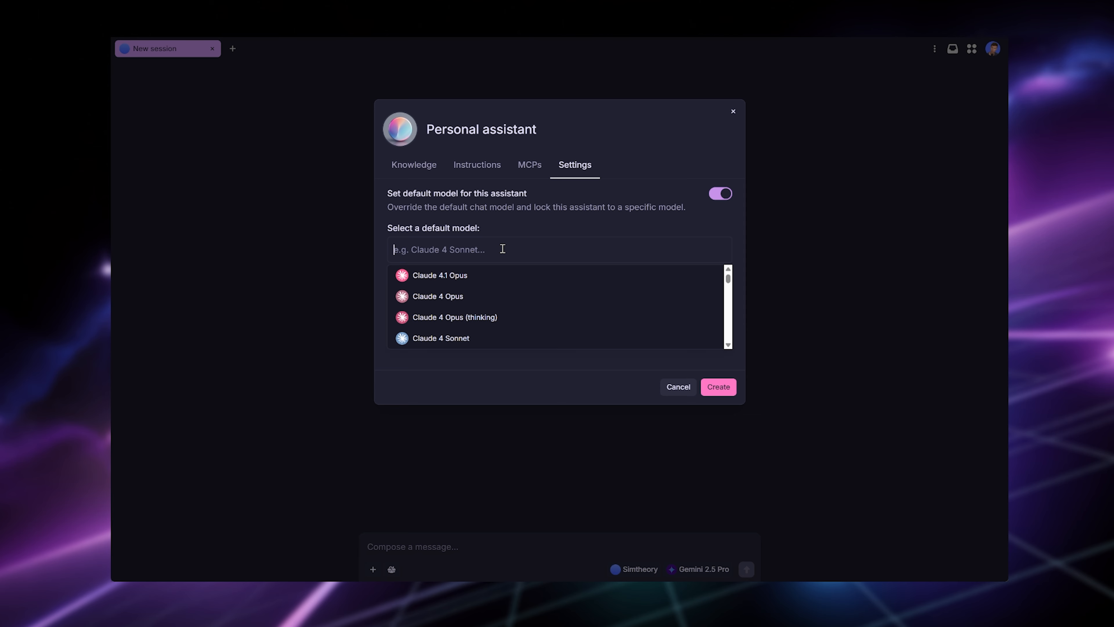
pyautogui.click(454, 343)
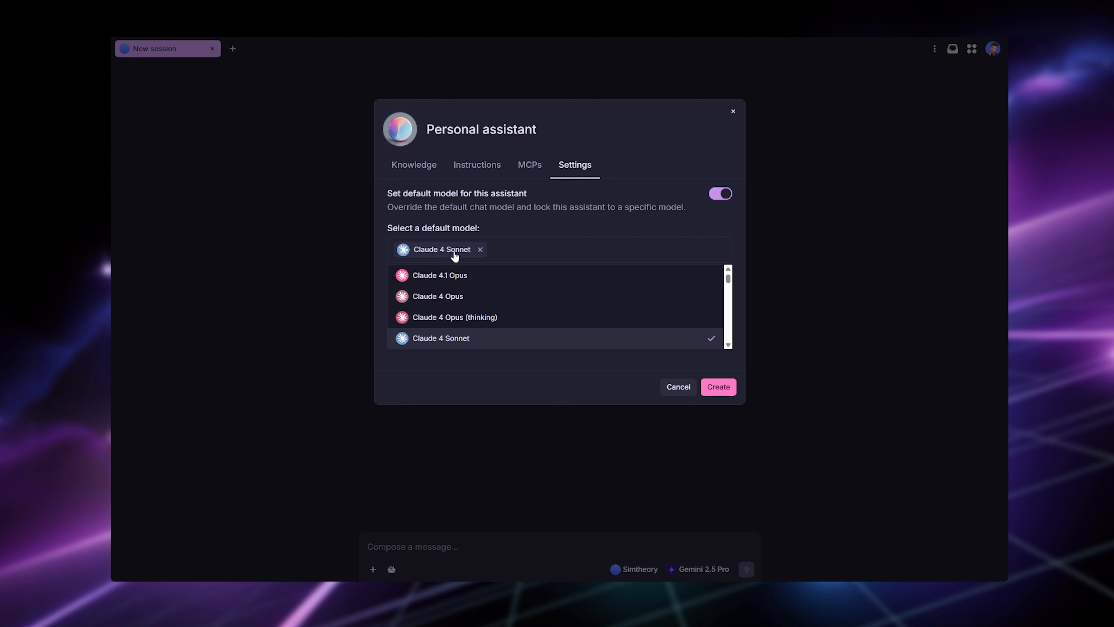
pyautogui.moveTo(479, 250)
pyautogui.click(522, 207)
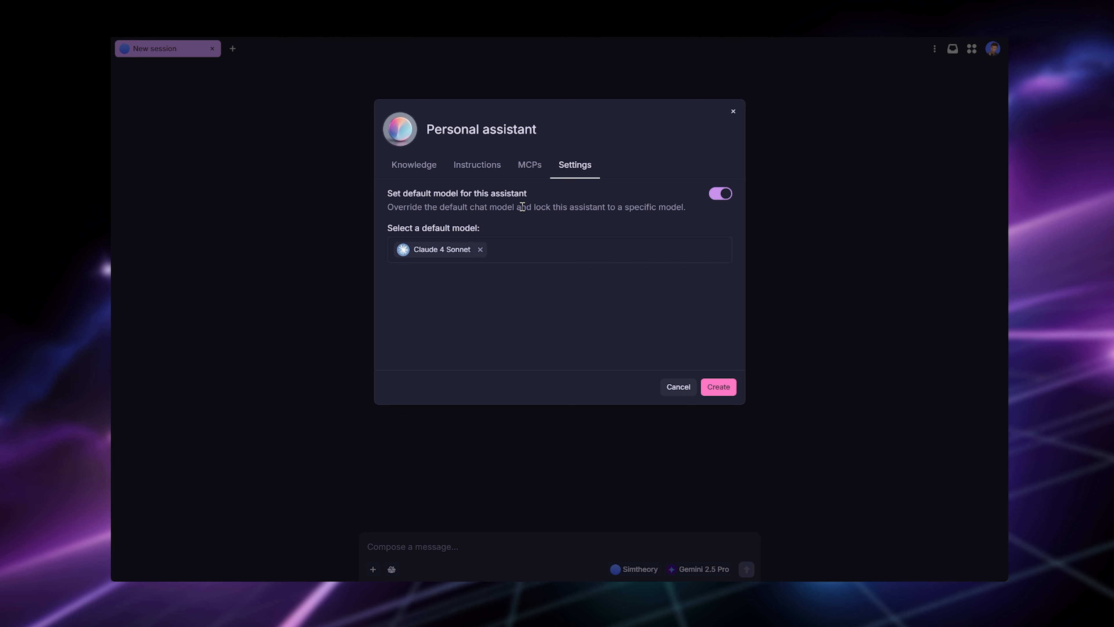
# Review the assistant's allowed MCPs, default model, instructions and knowledge options, including the form for adding custom text.
pyautogui.click(528, 167)
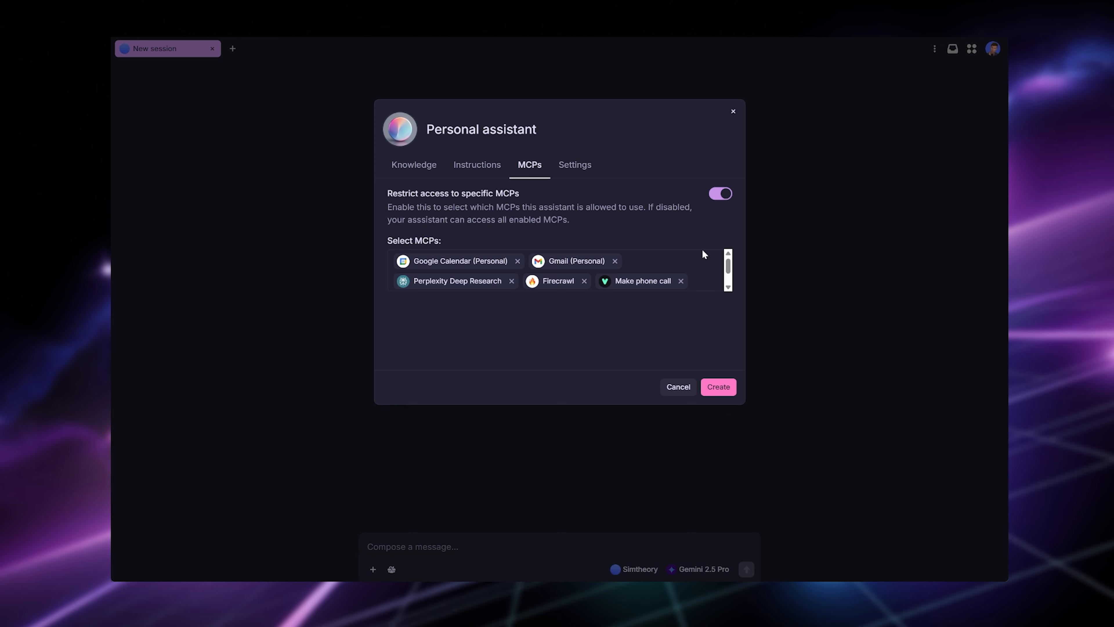
pyautogui.scroll(-2, 664, 281)
pyautogui.scroll(2, 667, 279)
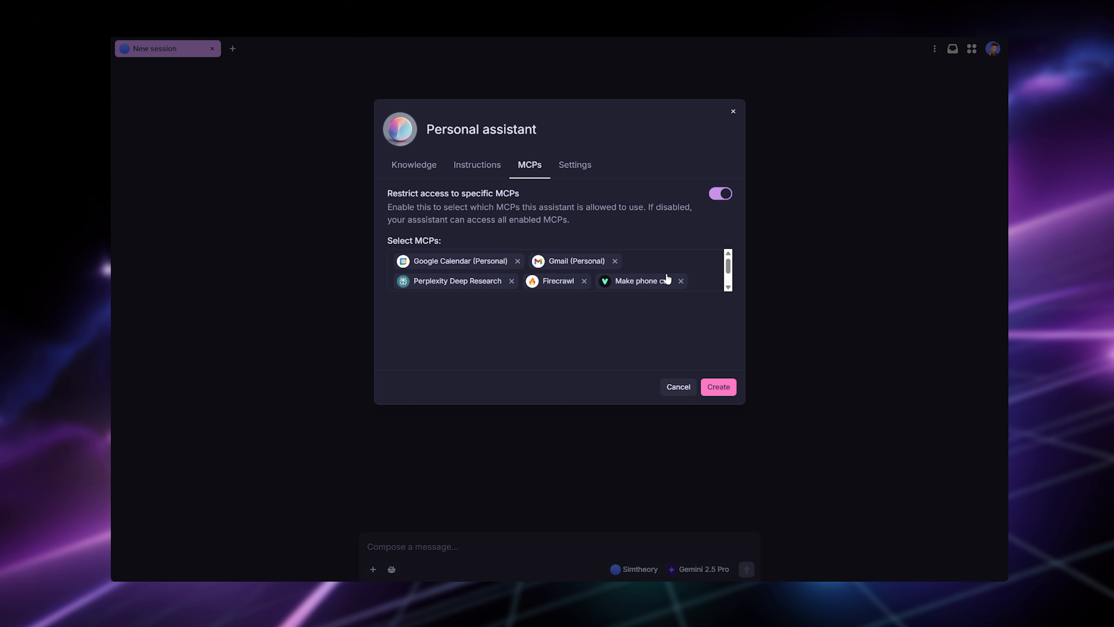
pyautogui.click(576, 166)
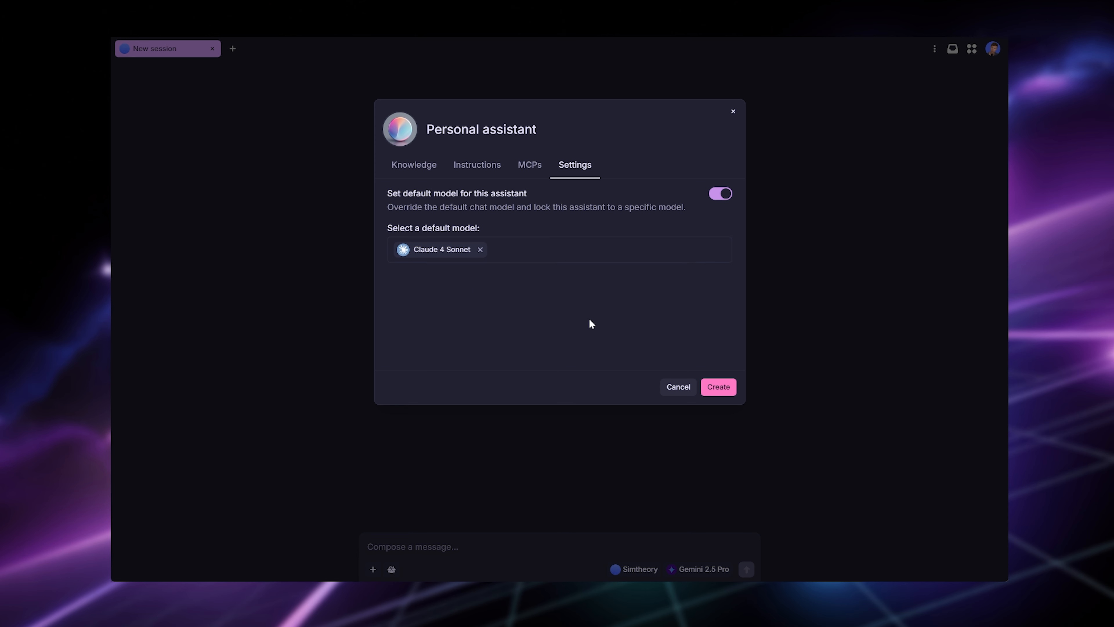
pyautogui.click(477, 168)
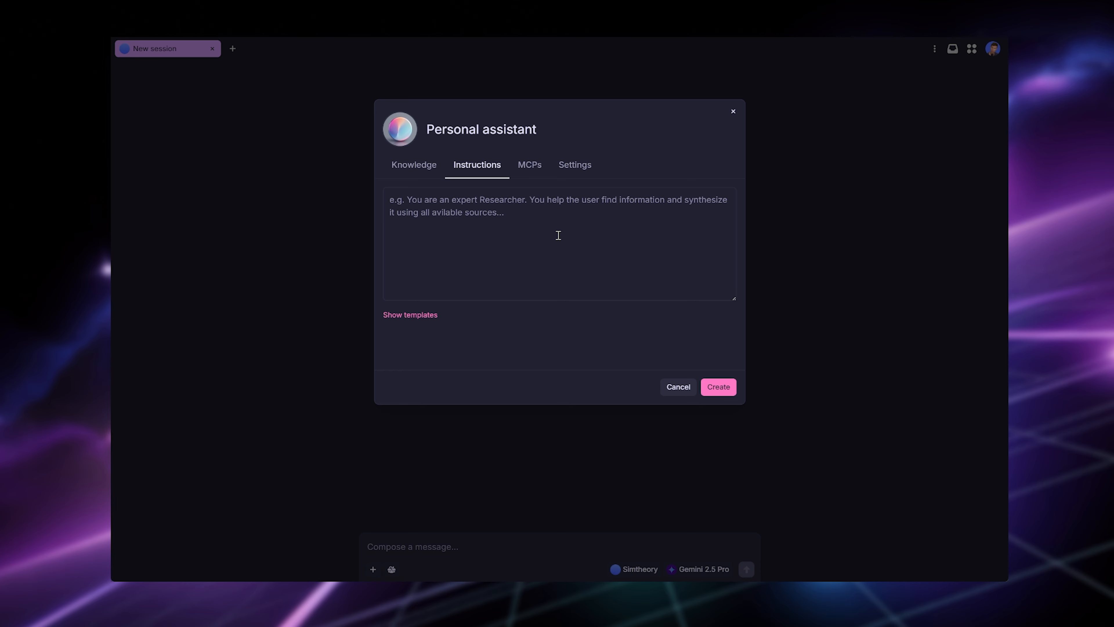
pyautogui.click(530, 165)
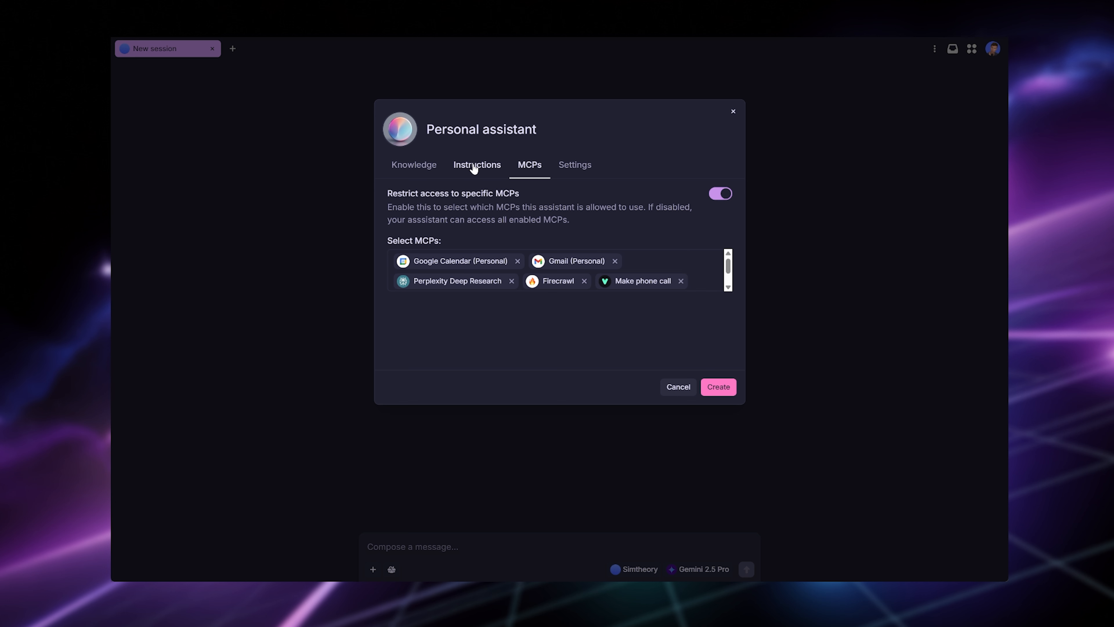
pyautogui.click(415, 175)
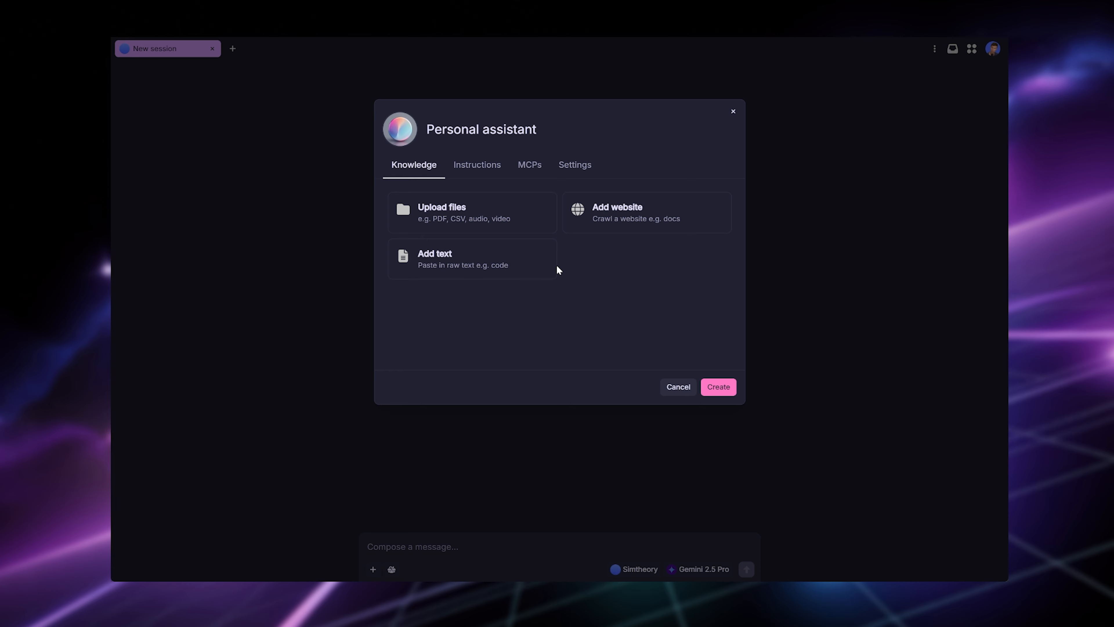
pyautogui.click(528, 259)
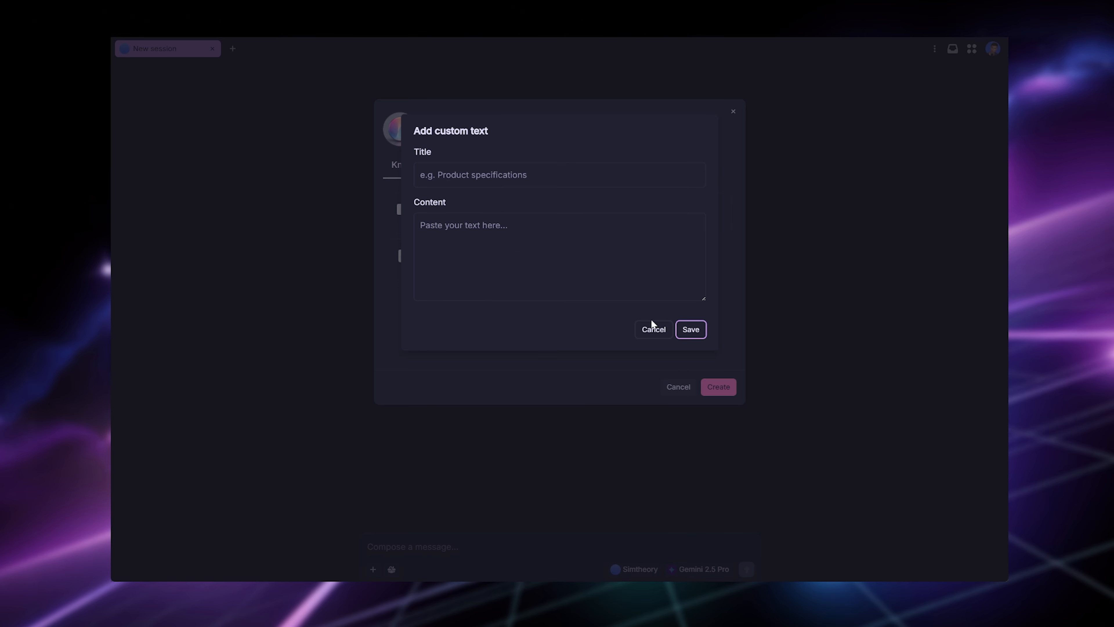
pyautogui.click(654, 328)
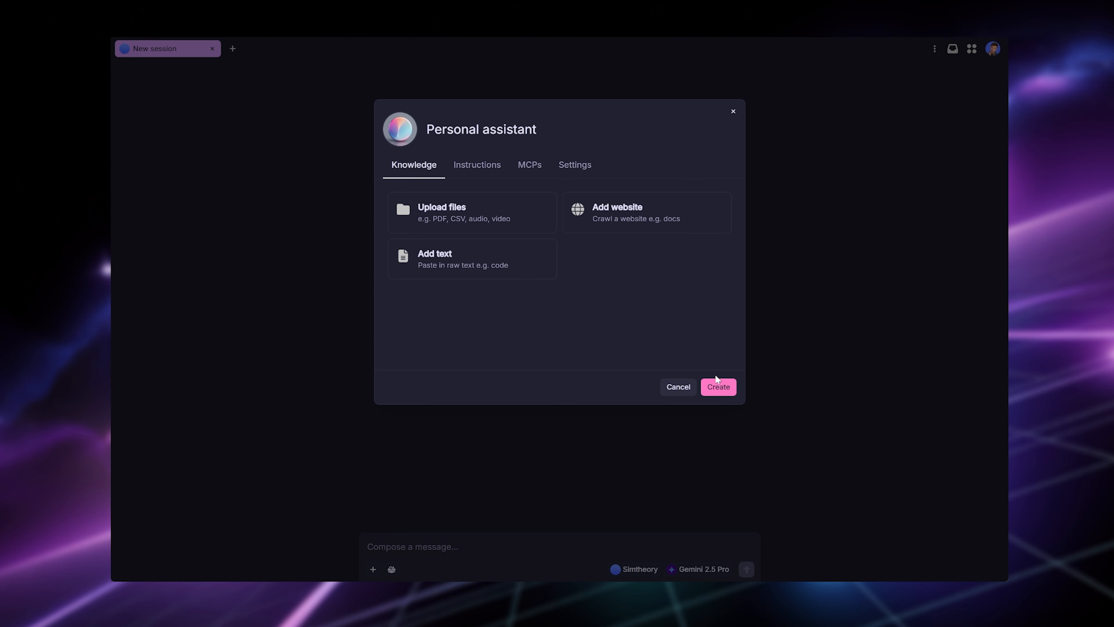
# Create the Personal assistant and open an additional session before returning to the first session.
pyautogui.click(717, 387)
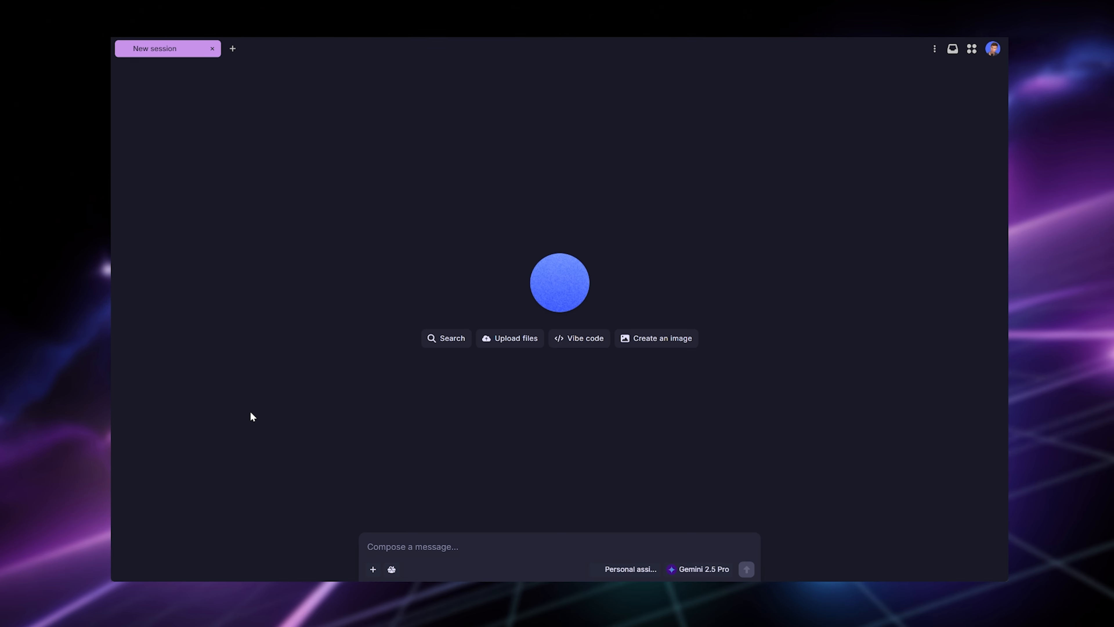
pyautogui.click(232, 49)
pyautogui.click(177, 49)
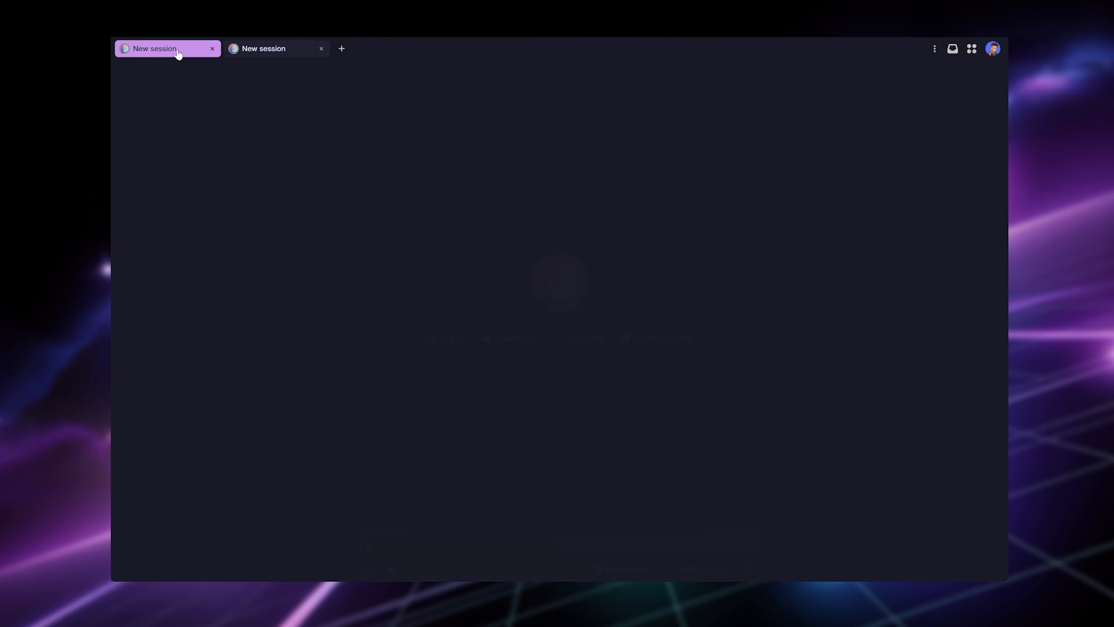
# Switch the first session's assistant to Simtheory and back to Personal assistant so that its default model applies.
pyautogui.click(625, 569)
pyautogui.scroll(-1, 651, 482)
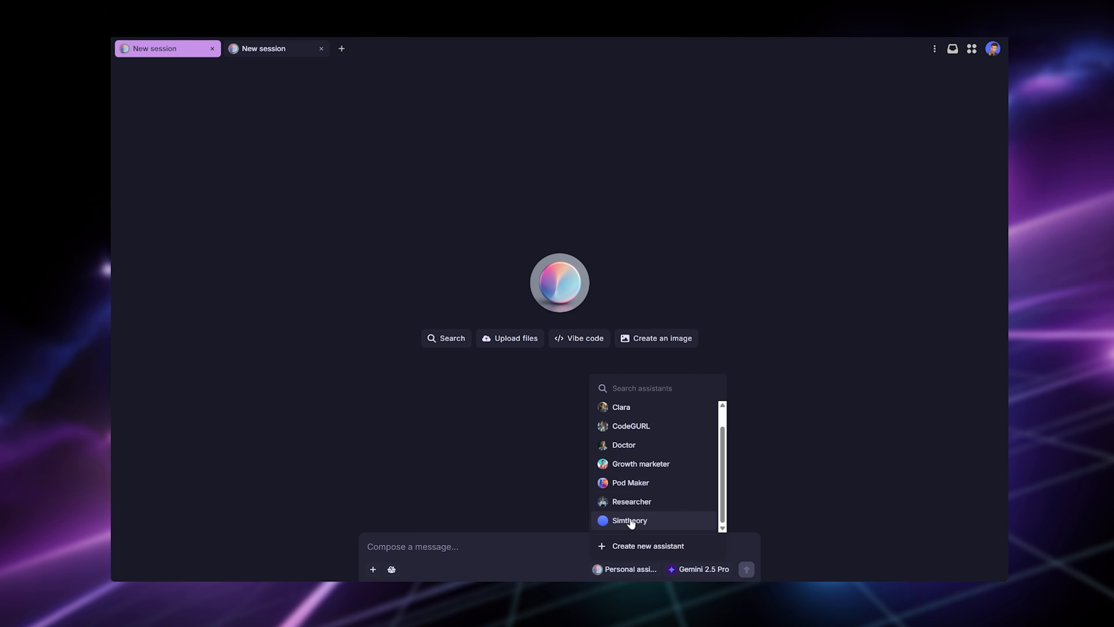
pyautogui.click(632, 523)
pyautogui.click(631, 568)
pyautogui.scroll(-1, 663, 483)
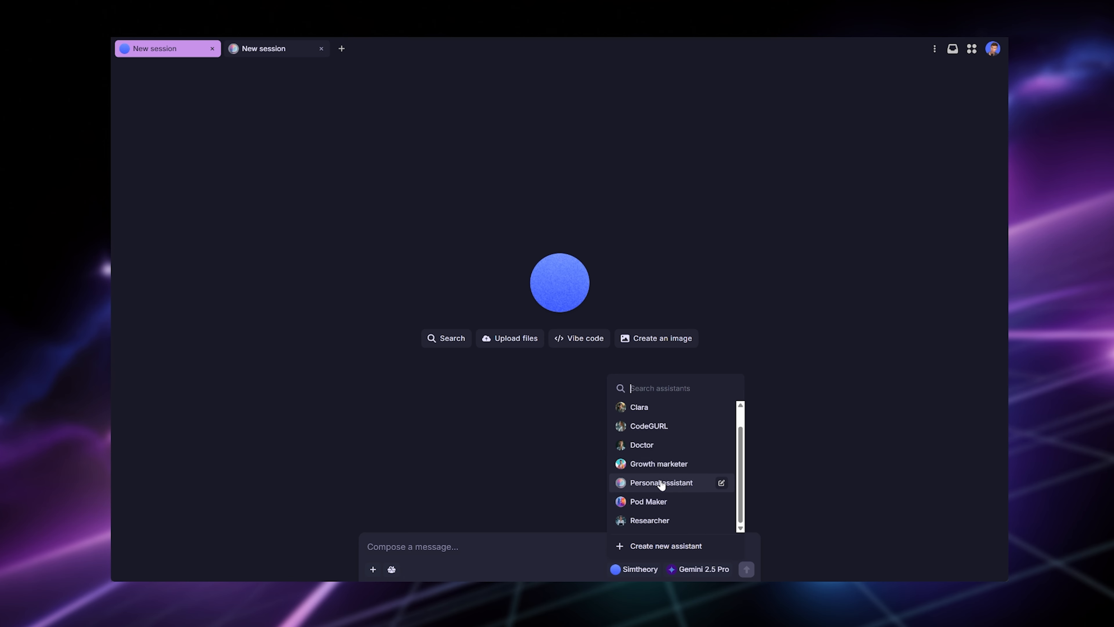
pyautogui.click(660, 483)
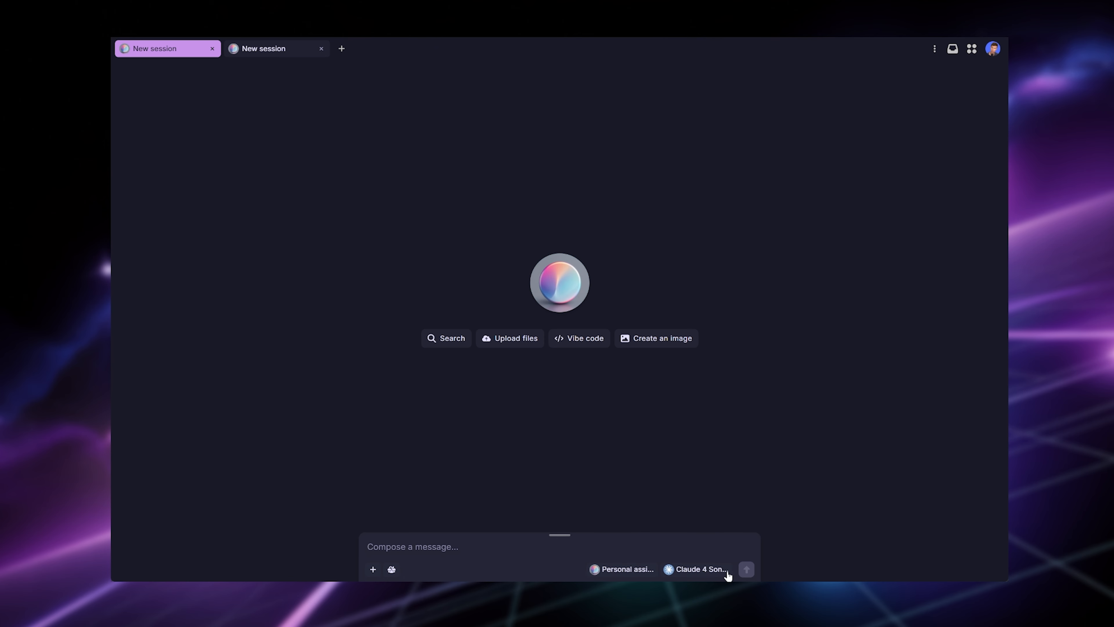
pyautogui.click(449, 555)
# Open another new session and set its assistant to Simtheory.
pyautogui.click(341, 48)
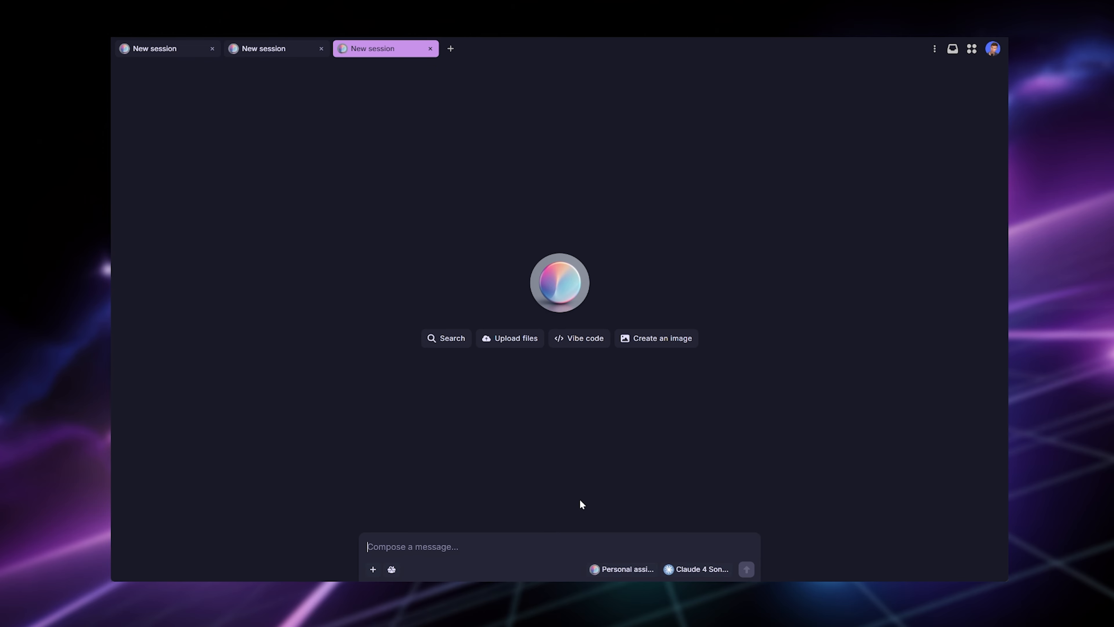
pyautogui.click(634, 570)
pyautogui.scroll(-1, 637, 505)
pyautogui.click(634, 521)
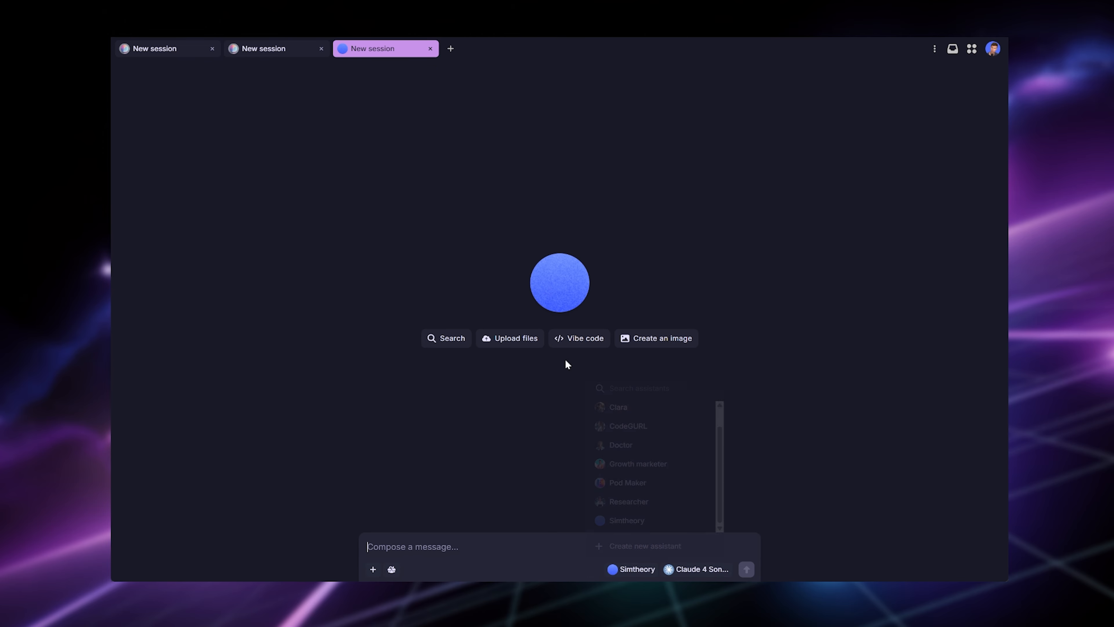
# Examine the full list of MCPs available to the Simtheory assistant and try the switch that enables all MCPs.
pyautogui.click(392, 569)
pyautogui.scroll(-10, 441, 479)
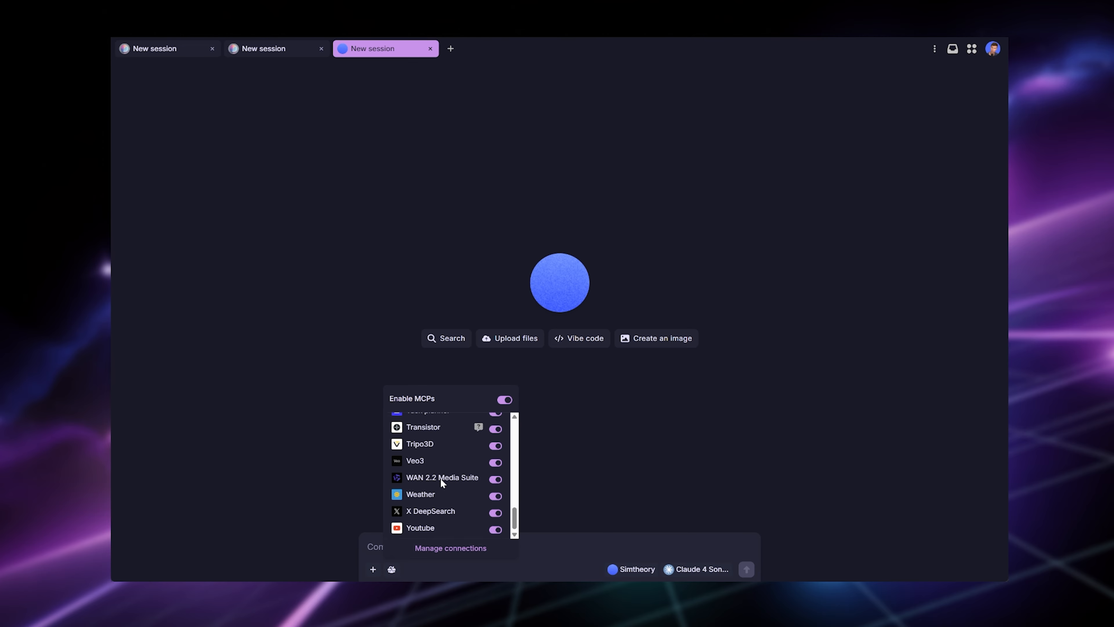
pyautogui.scroll(8, 440, 519)
pyautogui.scroll(5, 442, 510)
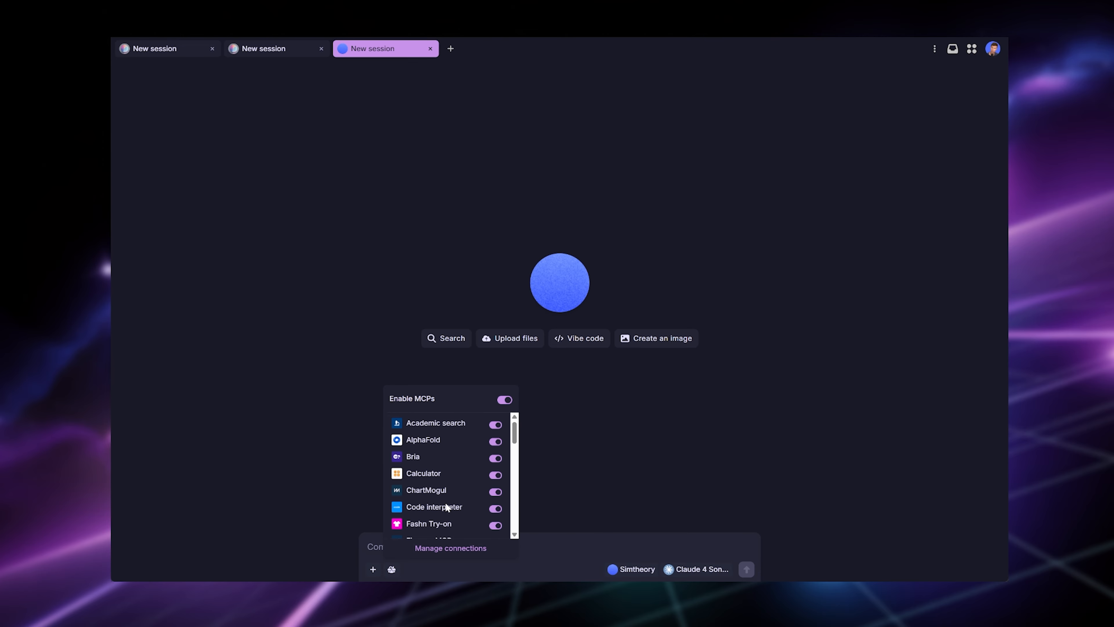
pyautogui.scroll(-1, 446, 503)
pyautogui.scroll(-10, 445, 502)
pyautogui.scroll(12, 404, 492)
pyautogui.click(508, 401)
pyautogui.click(507, 401)
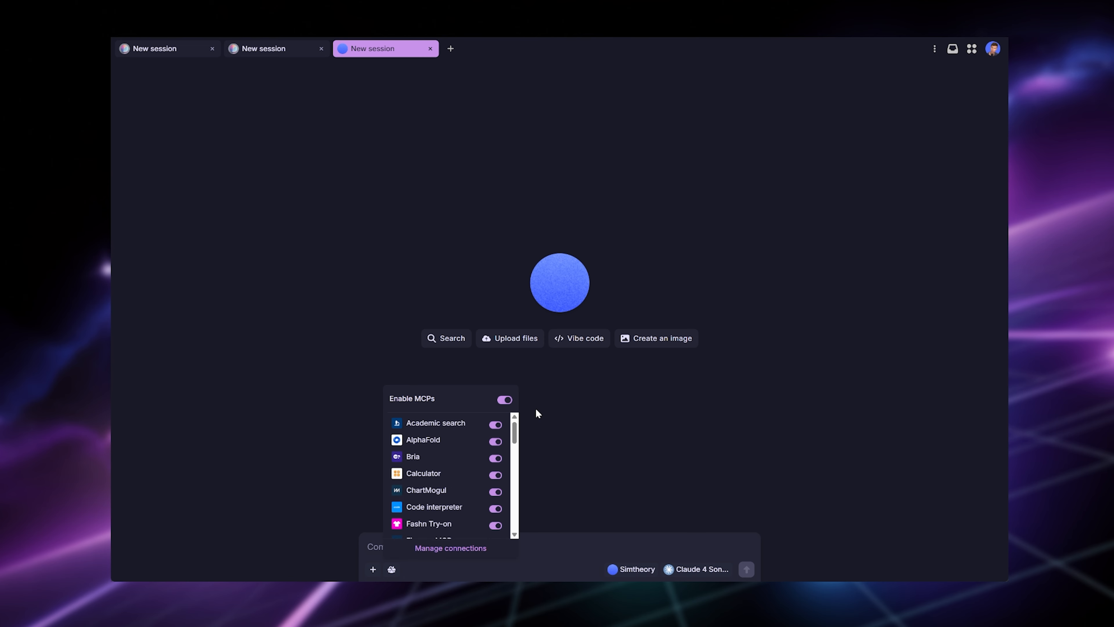
pyautogui.click(605, 421)
# Review the Personal assistant's allowed MCPs in the first session and the list of available assistants.
pyautogui.click(172, 51)
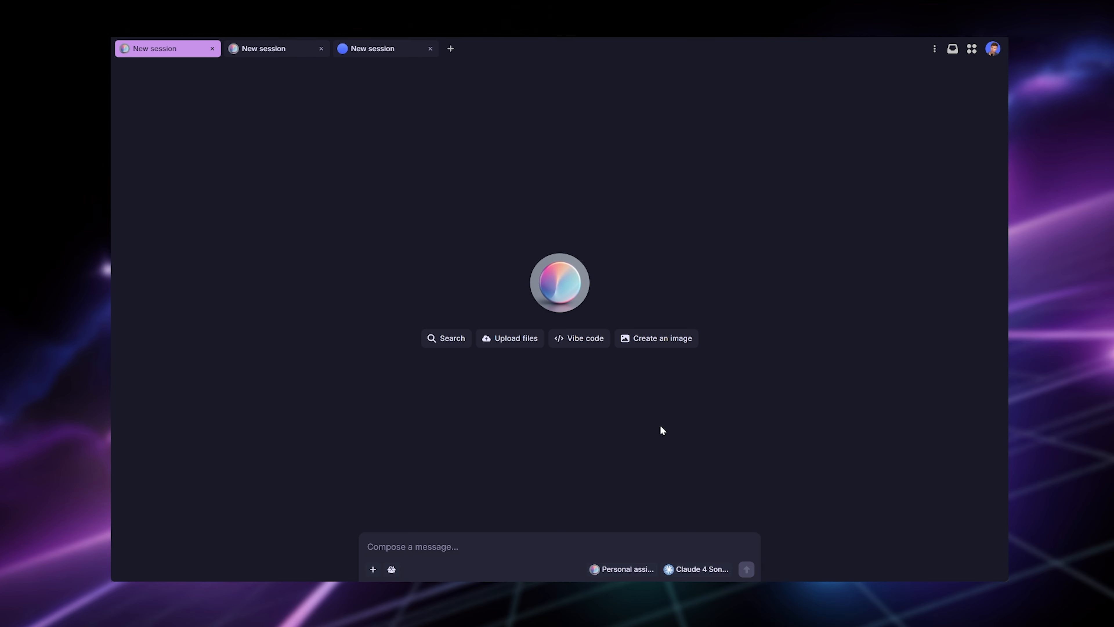
pyautogui.click(392, 570)
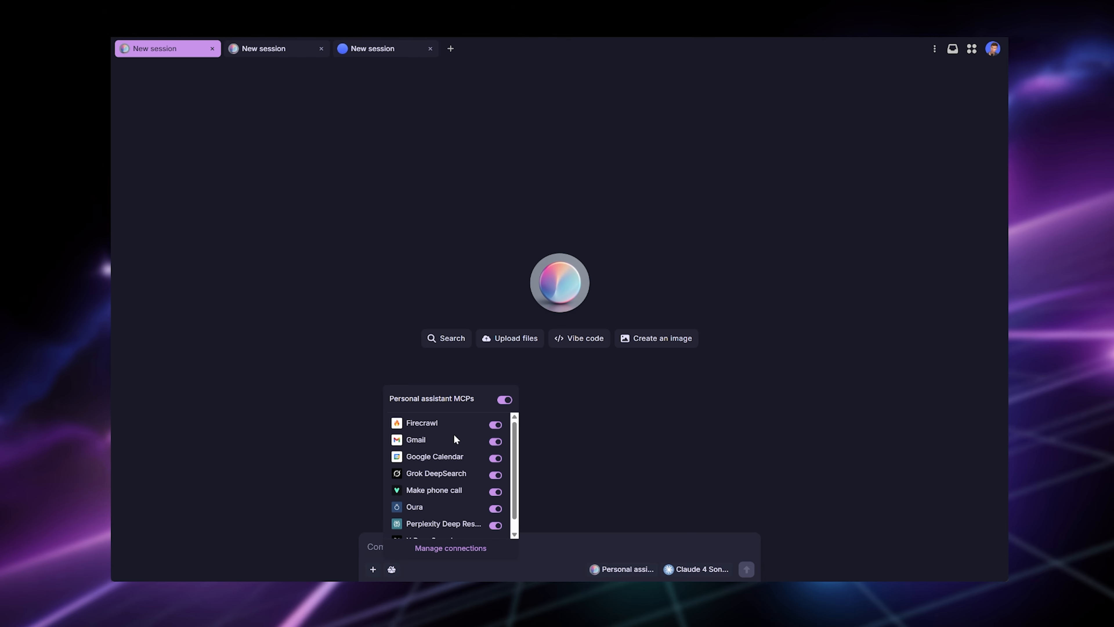
pyautogui.scroll(-1, 465, 439)
pyautogui.scroll(1, 406, 506)
pyautogui.scroll(-1, 419, 496)
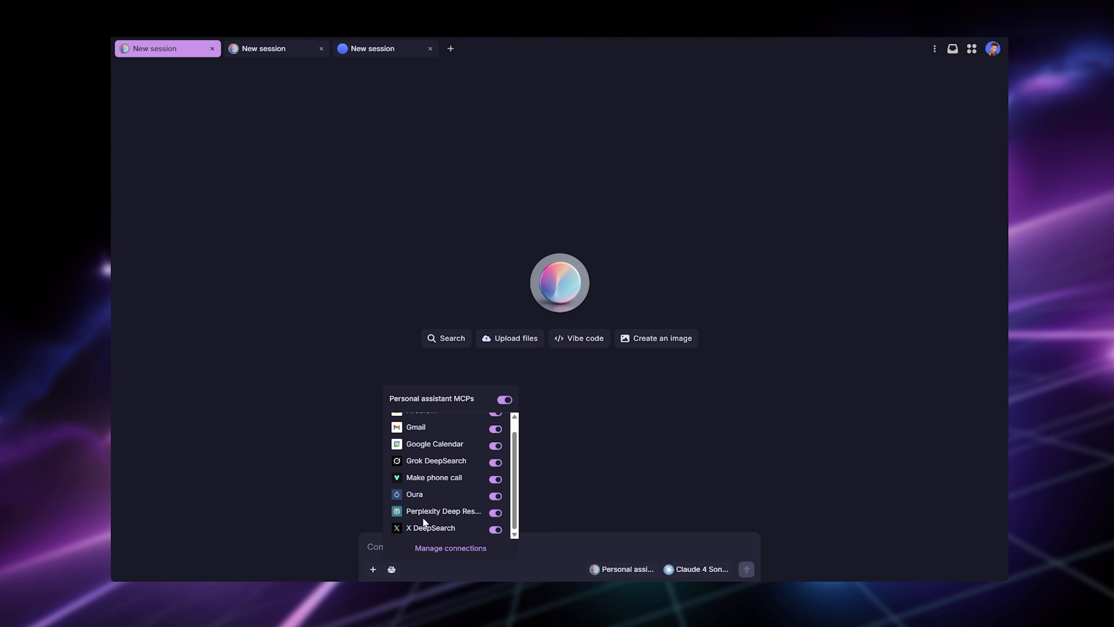
pyautogui.scroll(1, 435, 492)
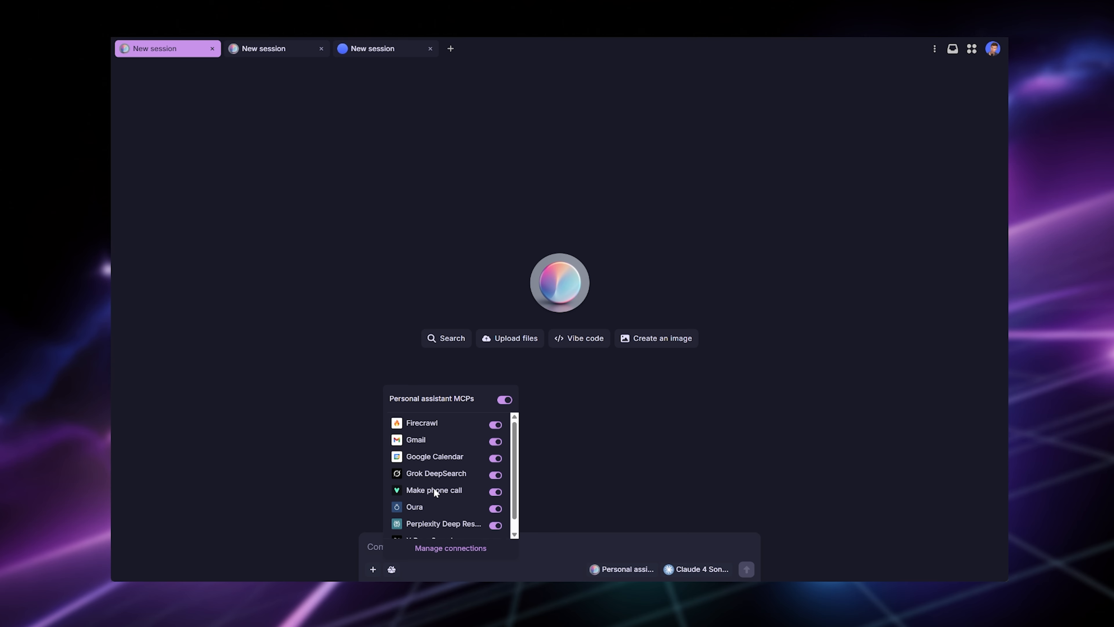
pyautogui.scroll(-1, 434, 488)
pyautogui.scroll(1, 434, 488)
pyautogui.click(607, 573)
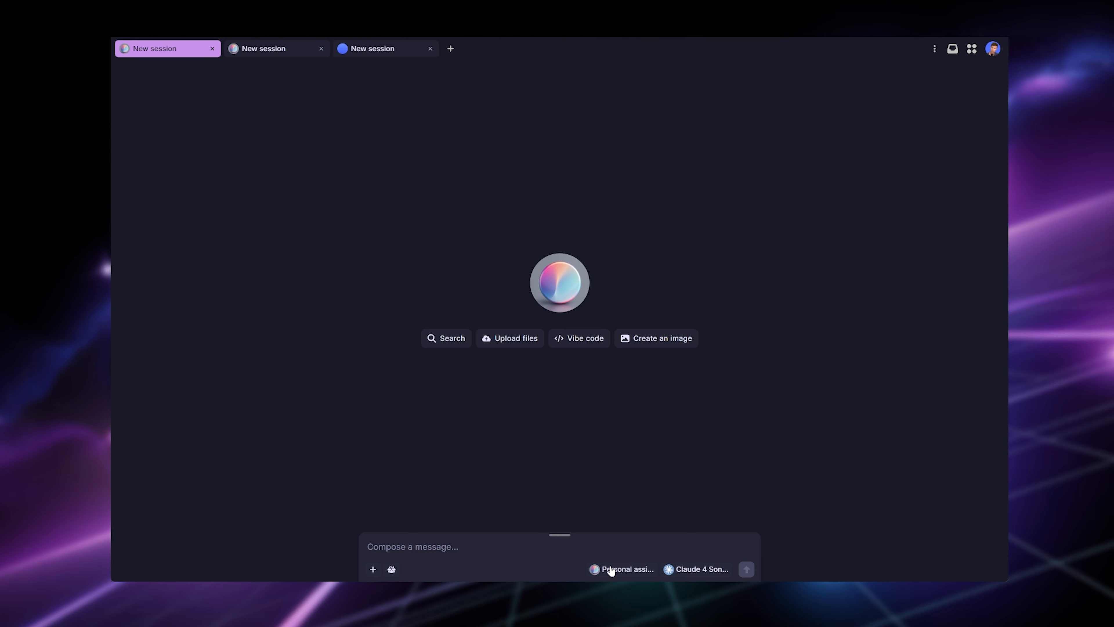
pyautogui.click(611, 570)
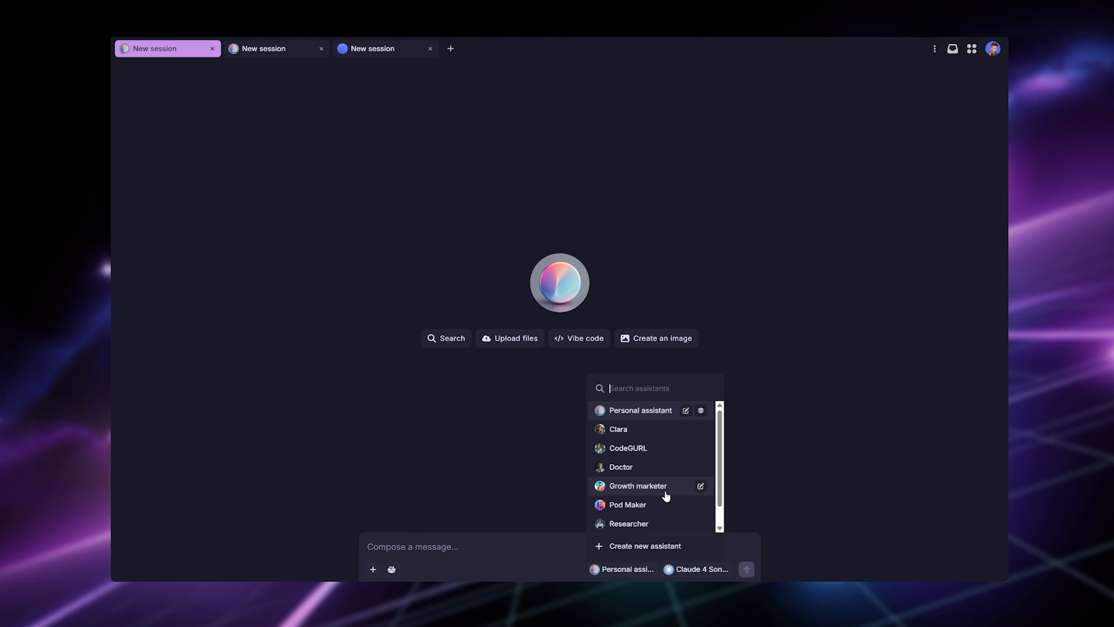
pyautogui.click(751, 445)
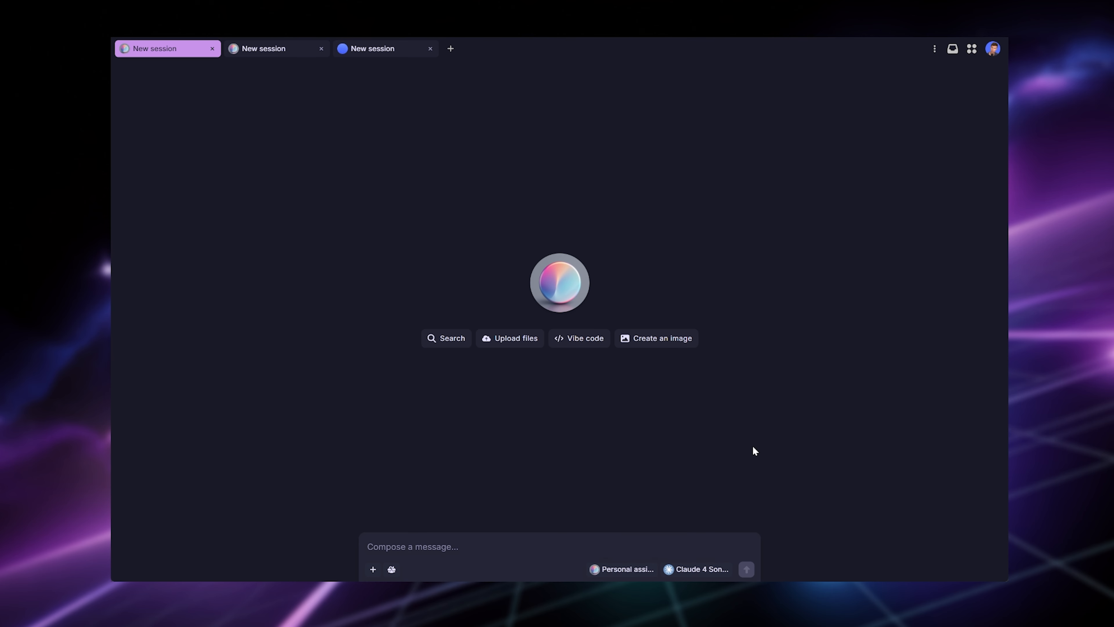
pyautogui.click(392, 569)
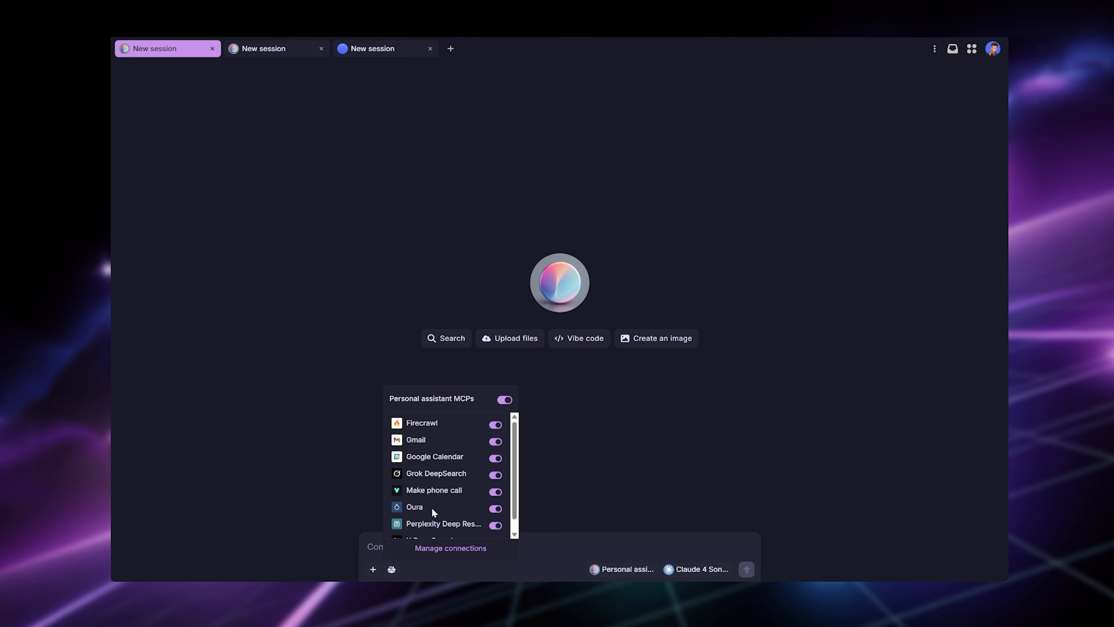
pyautogui.click(317, 502)
# Start a new assistant named "Protein Researcher" and add the 2018 PDF on mechanisms of insulin action as a knowledge source.
pyautogui.click(623, 568)
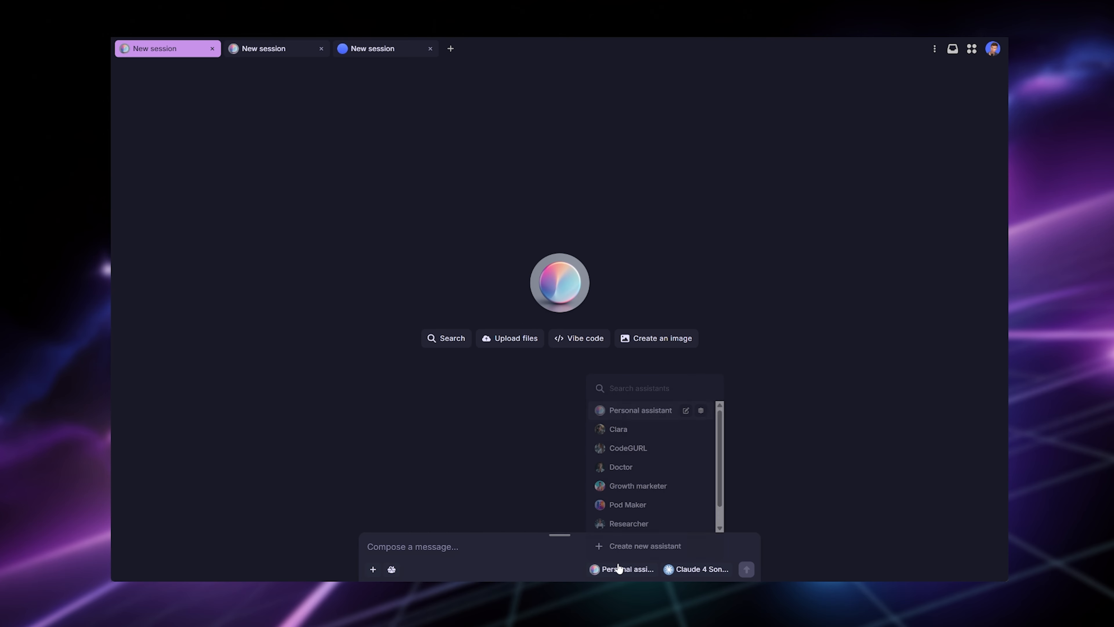
pyautogui.click(627, 546)
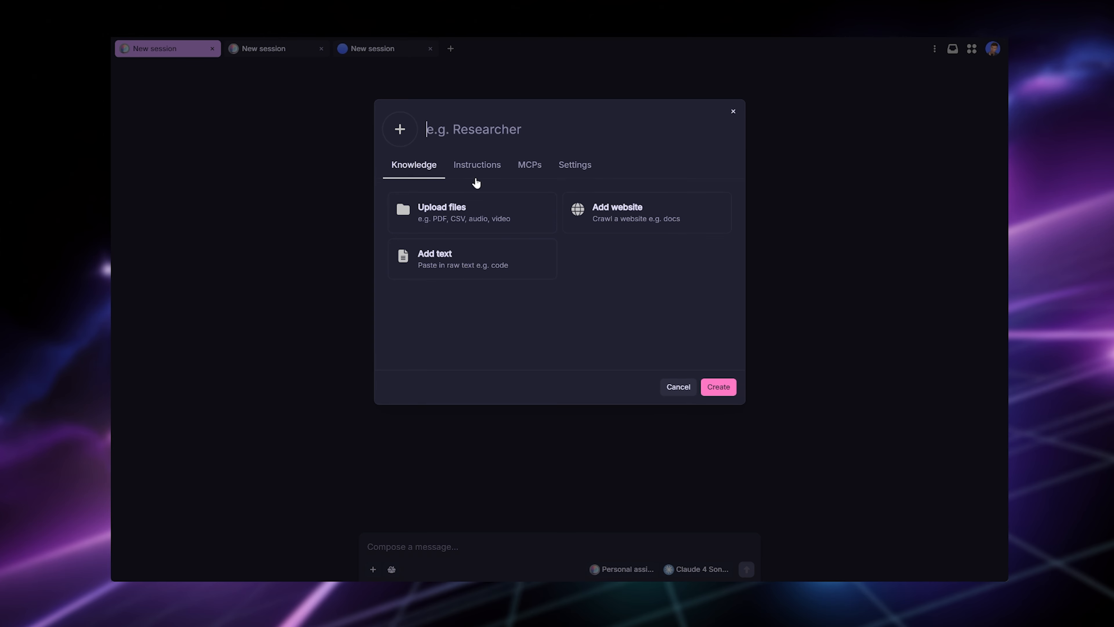
pyautogui.write('Protein Researcher')
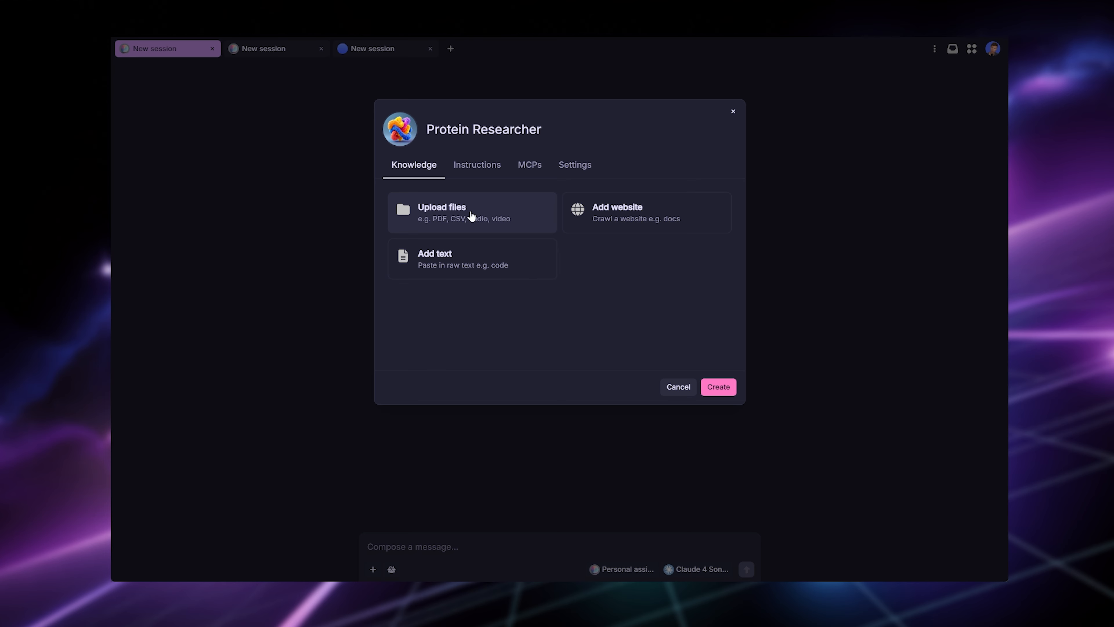
pyautogui.click(447, 220)
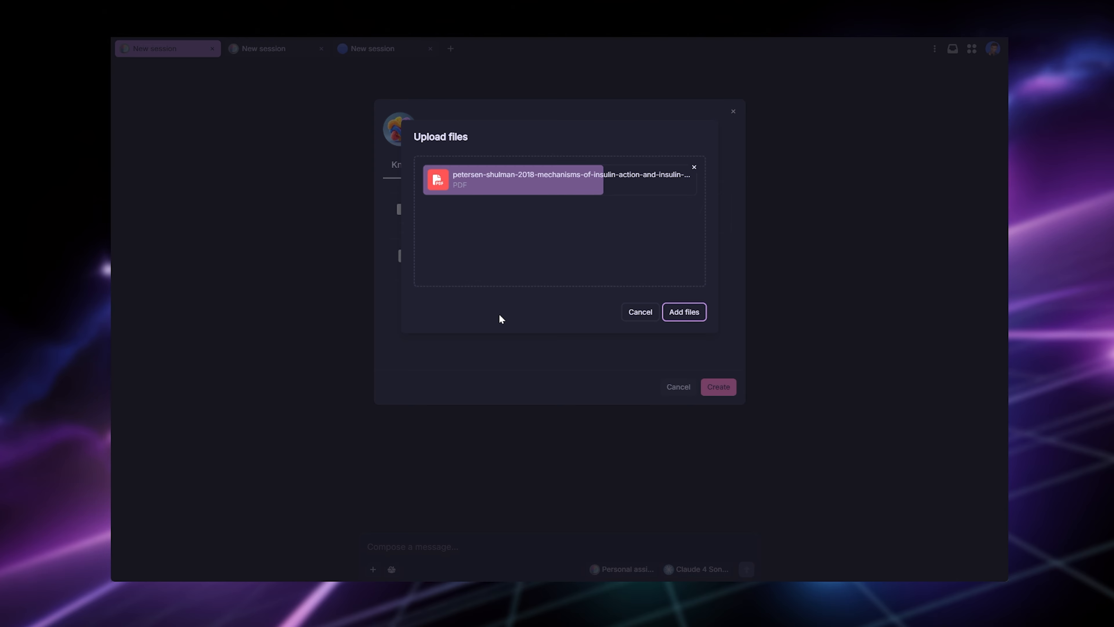
pyautogui.click(687, 314)
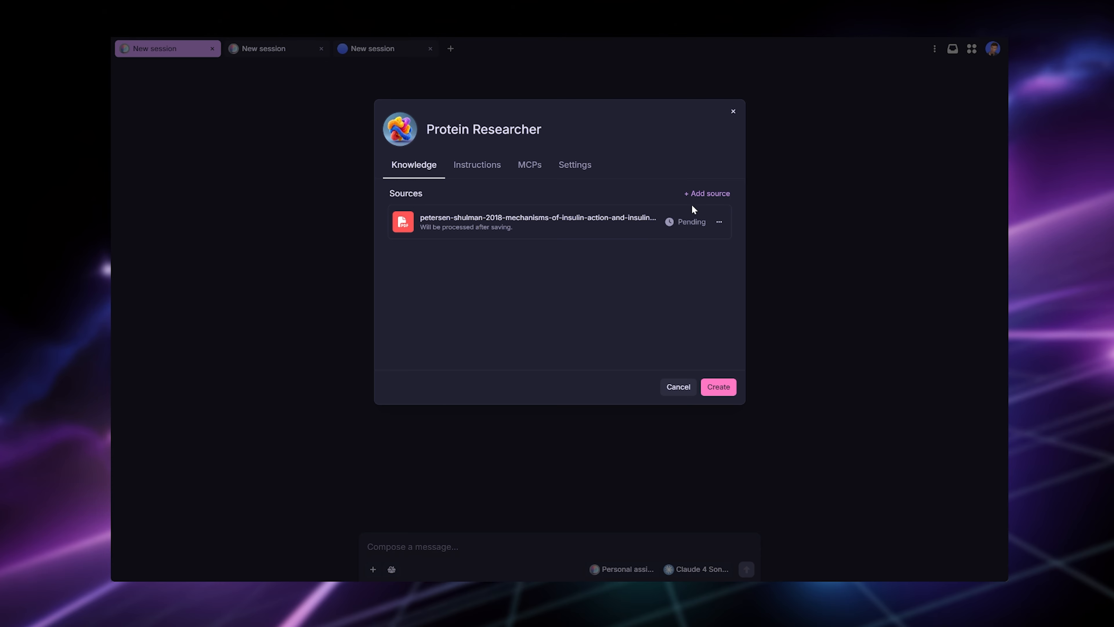
# Look through the new assistant's instructions, MCP access, settings and knowledge sources.
pyautogui.click(490, 168)
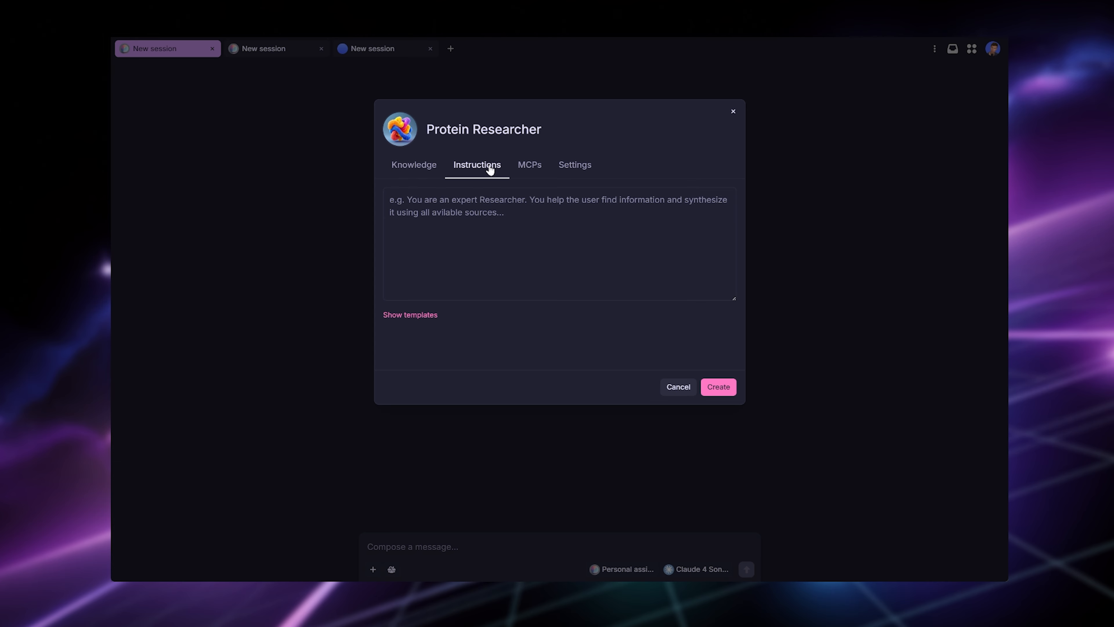
pyautogui.click(534, 169)
pyautogui.click(572, 167)
pyautogui.click(413, 168)
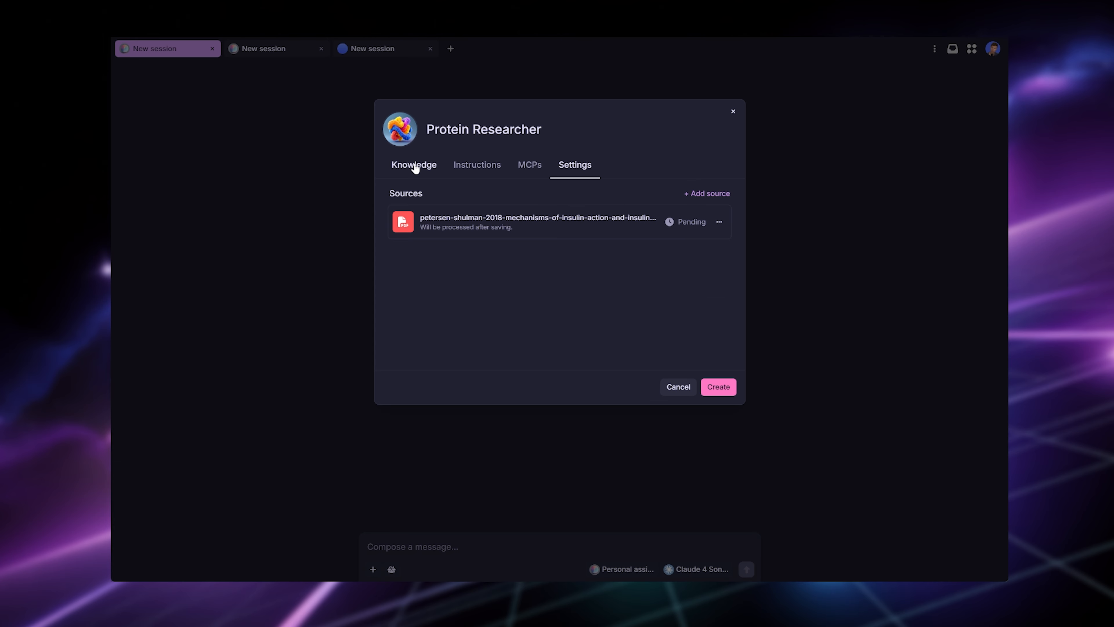
# Restrict Protein Researcher to specific MCPs and allow Academic search and AlphaFold.
pyautogui.click(519, 169)
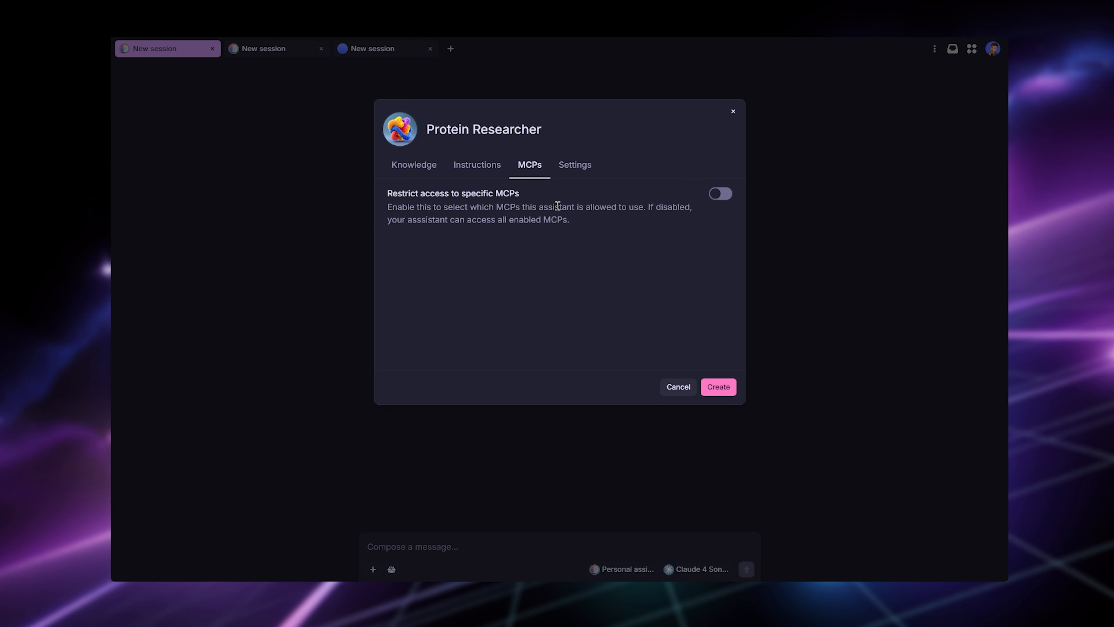
pyautogui.click(721, 195)
pyautogui.click(490, 255)
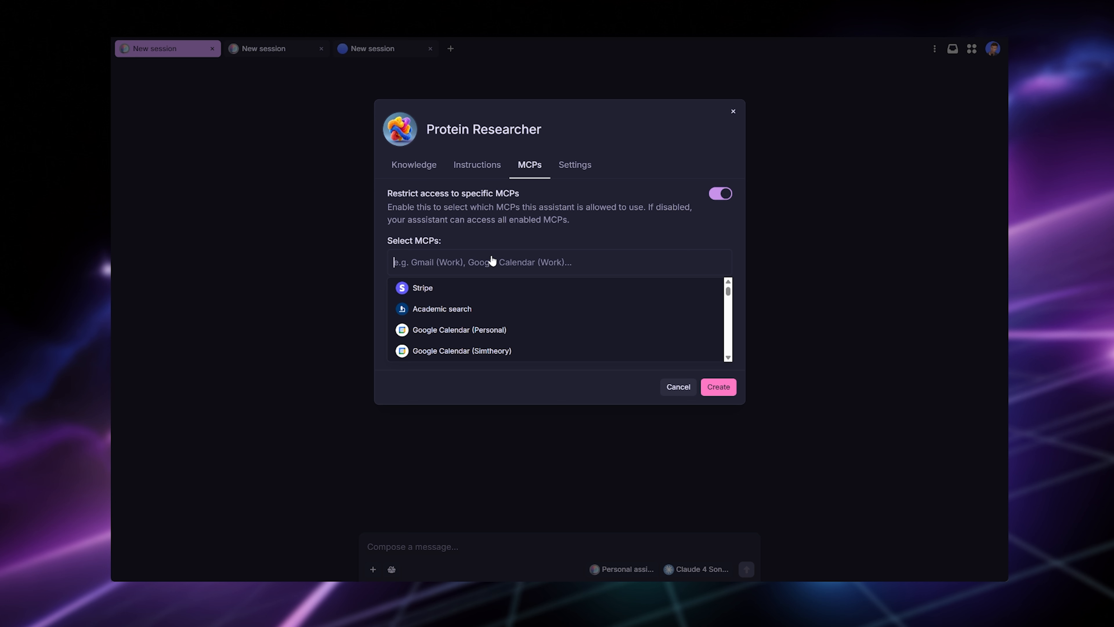
pyautogui.click(478, 311)
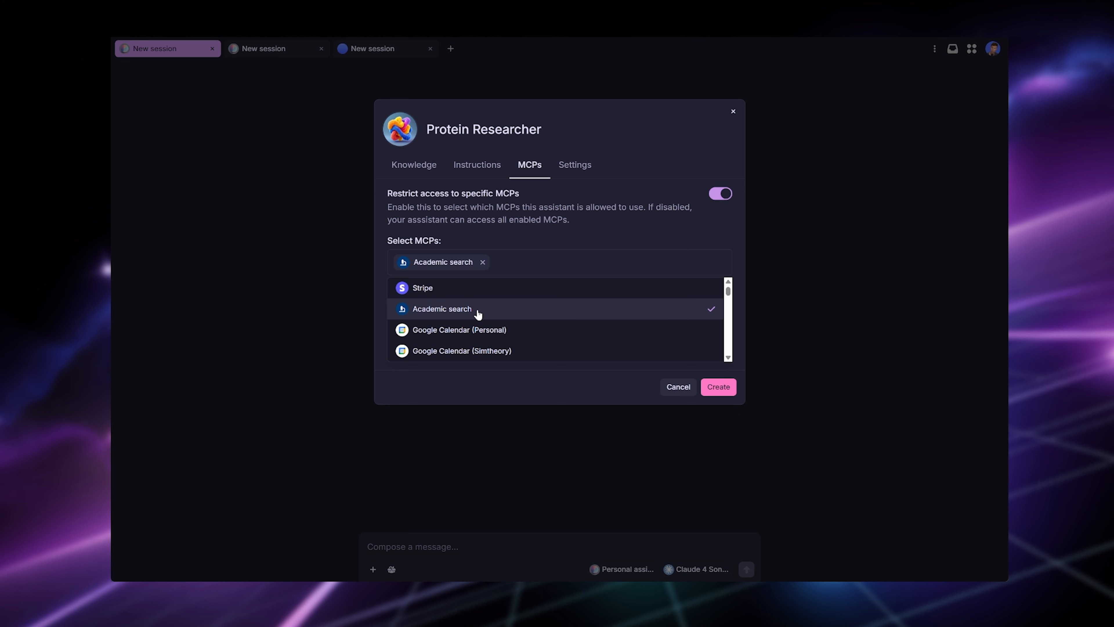
pyautogui.write('alp')
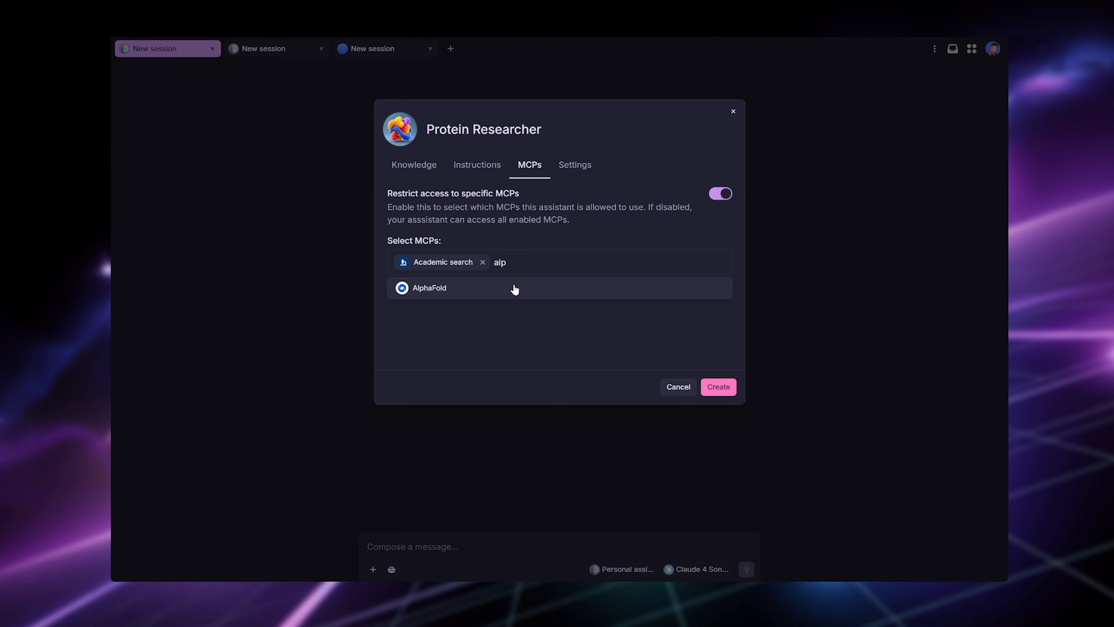
pyautogui.click(515, 289)
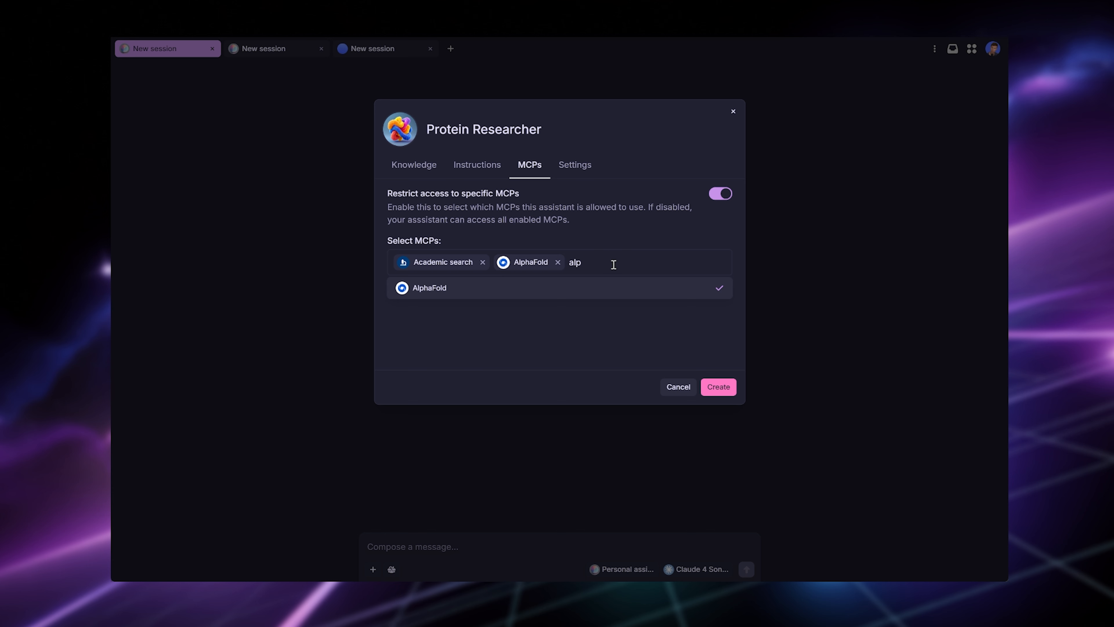
pyautogui.press('BackSpace')
pyautogui.press('BackSpace')
pyautogui.press('BackSpace')
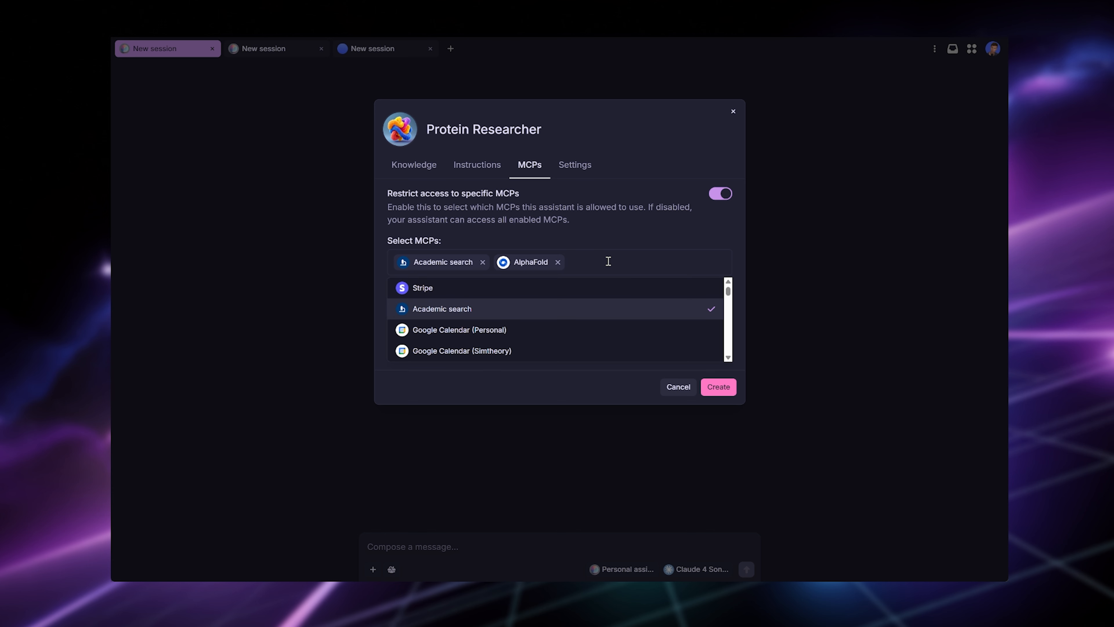
# Add Perplexity Deep Research, Grok DeepSearch and X DeepSearch to Protein Researcher's allowed MCPs.
pyautogui.write('deep')
pyautogui.click(595, 287)
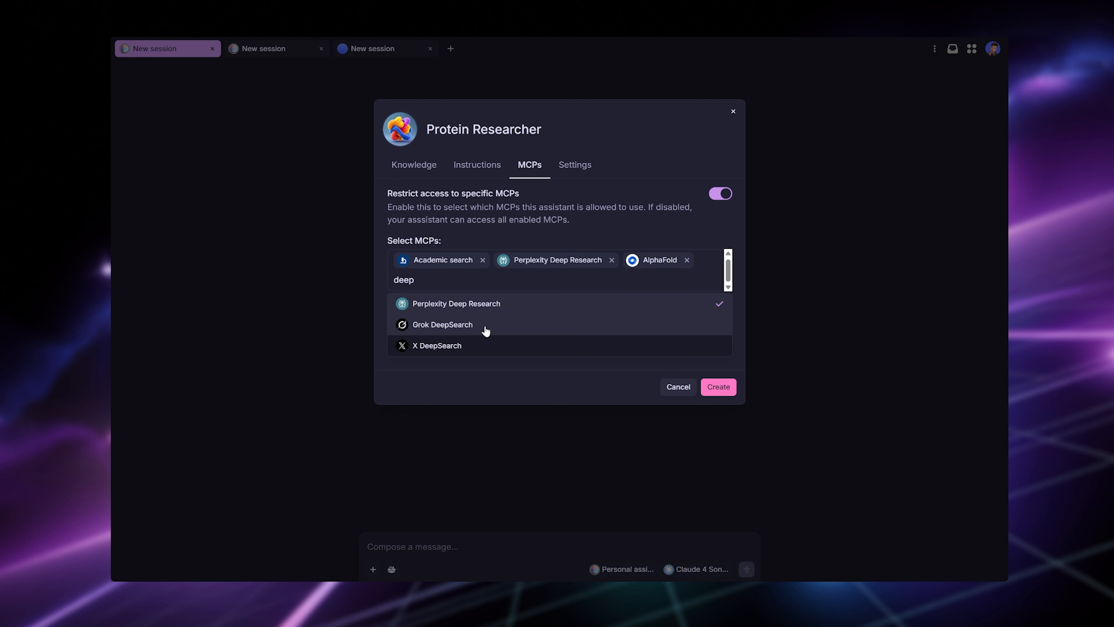
pyautogui.click(485, 327)
pyautogui.click(465, 347)
pyautogui.click(679, 311)
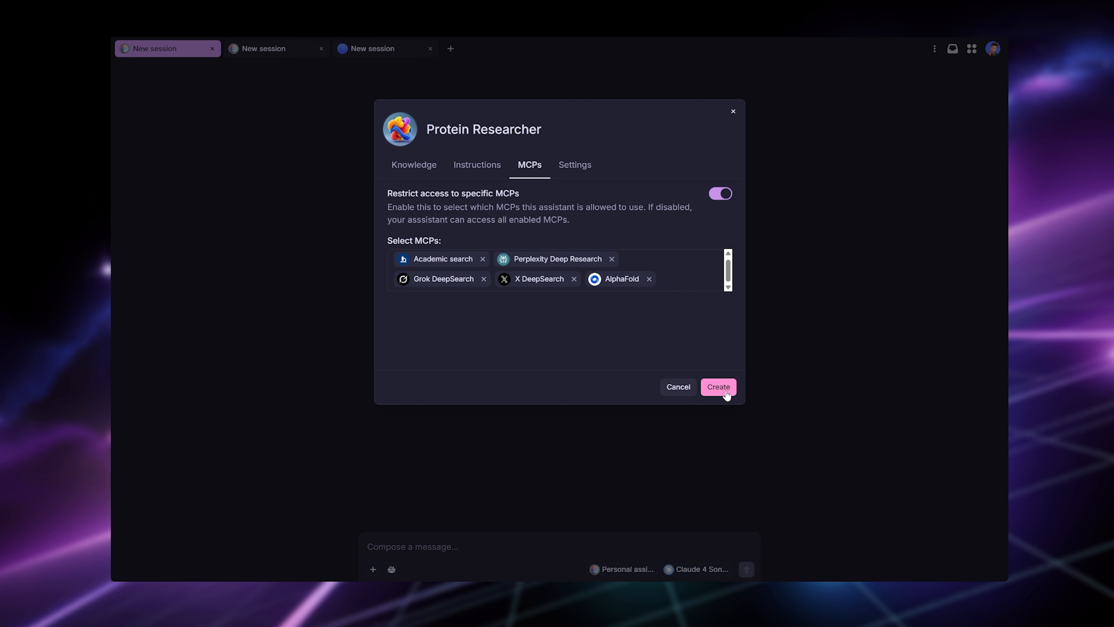
# Set Gemini 2.5 Pro as the default model for Protein Researcher and create the assistant.
pyautogui.click(574, 165)
pyautogui.click(720, 194)
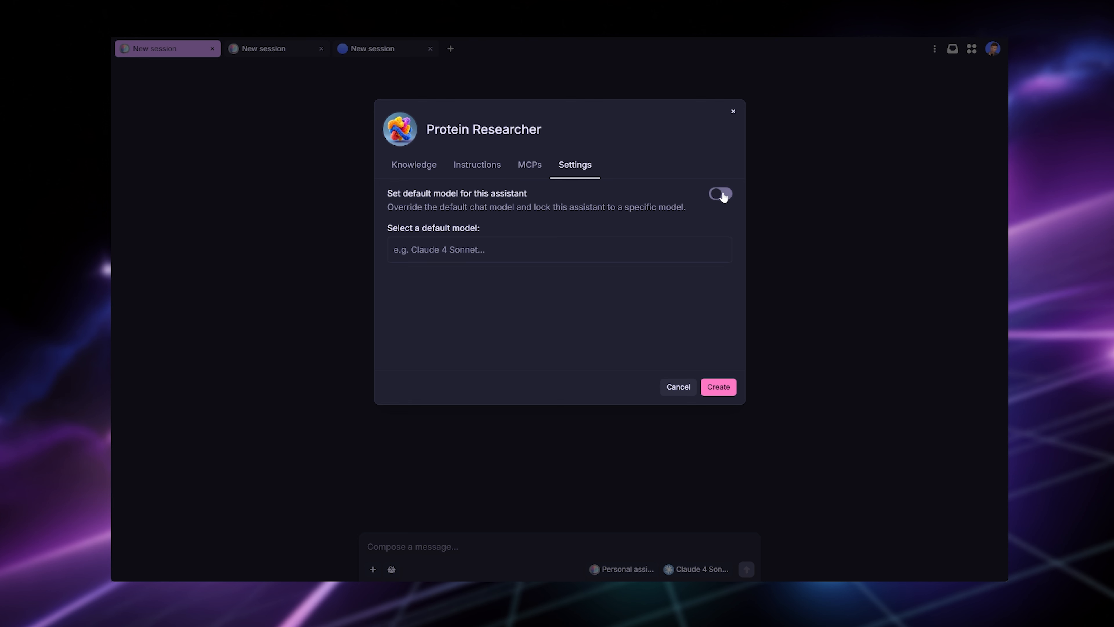
pyautogui.click(529, 244)
pyautogui.write('gemi')
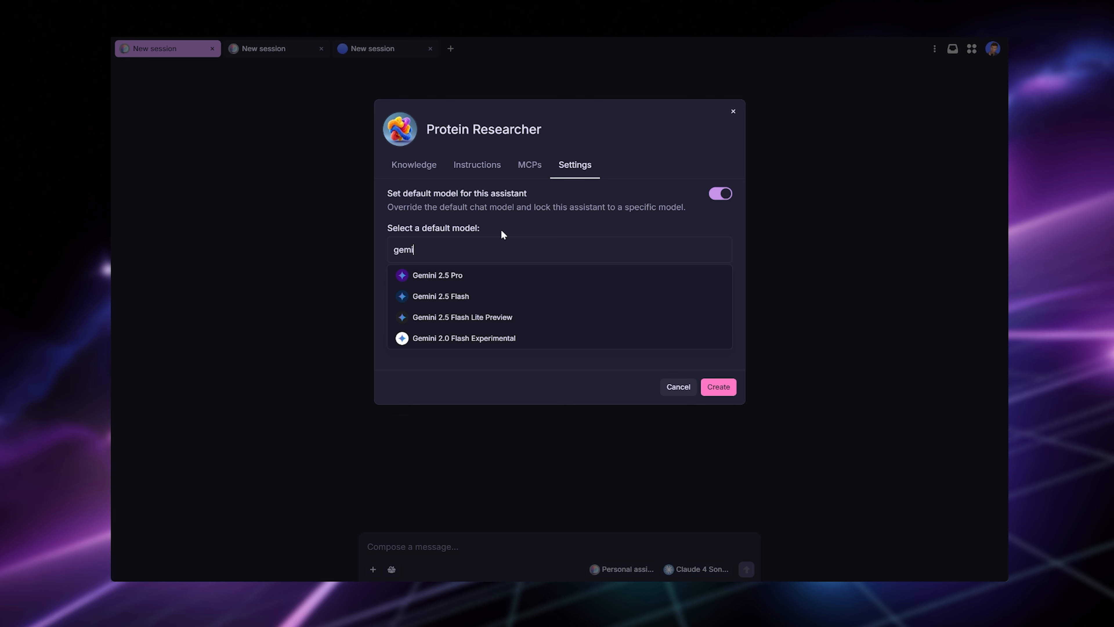
pyautogui.click(479, 273)
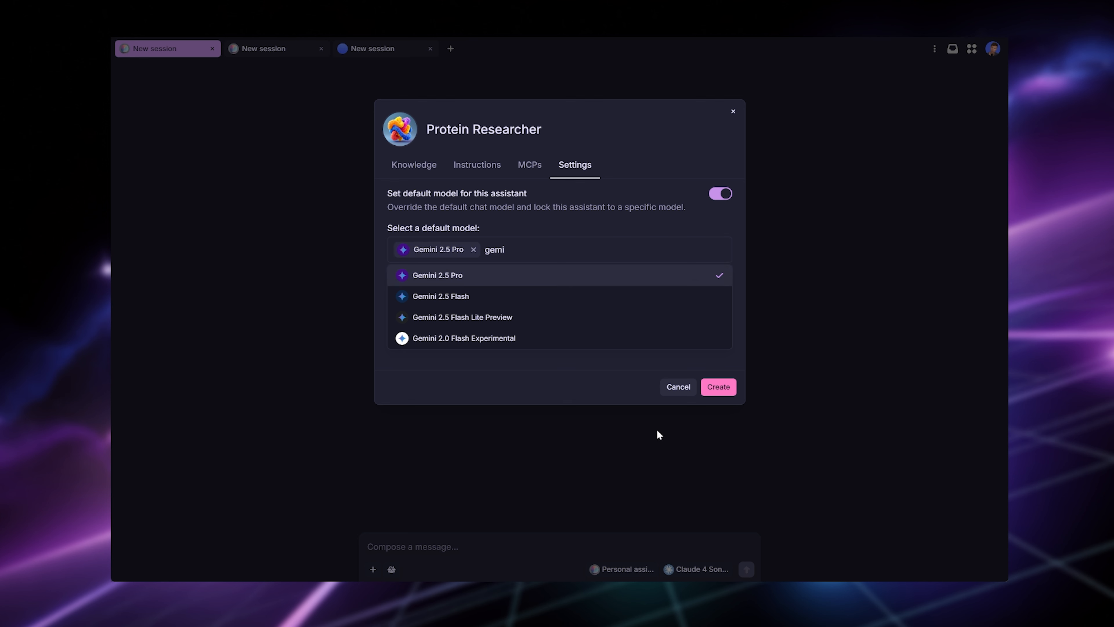
pyautogui.click(719, 391)
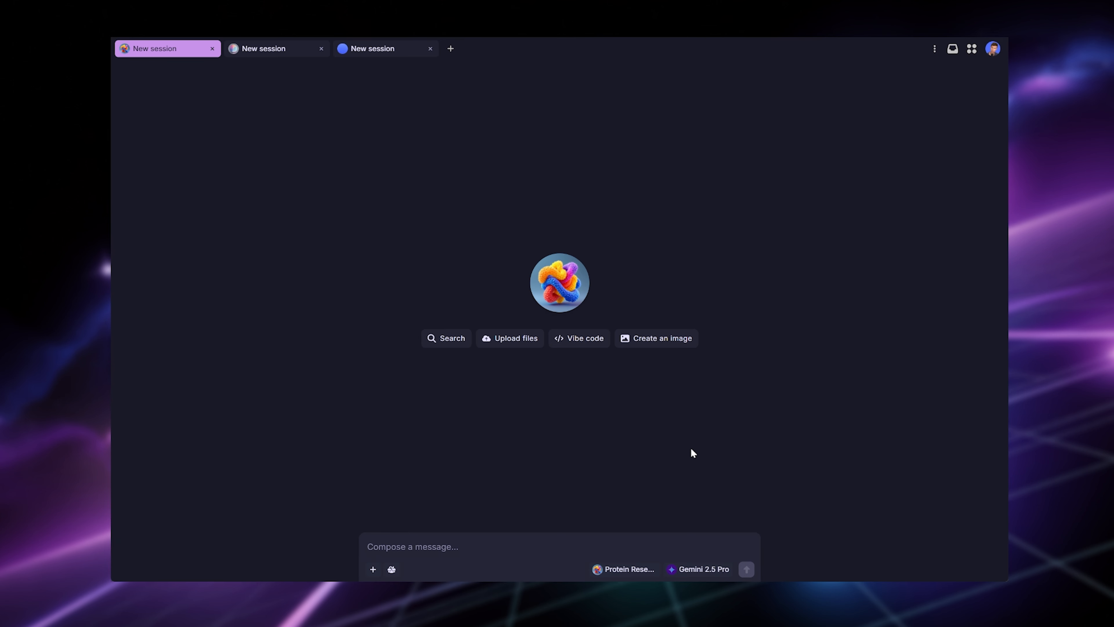
# Review Protein Researcher's enabled MCPs, its knowledge sources and the options for adding a new source.
pyautogui.click(391, 569)
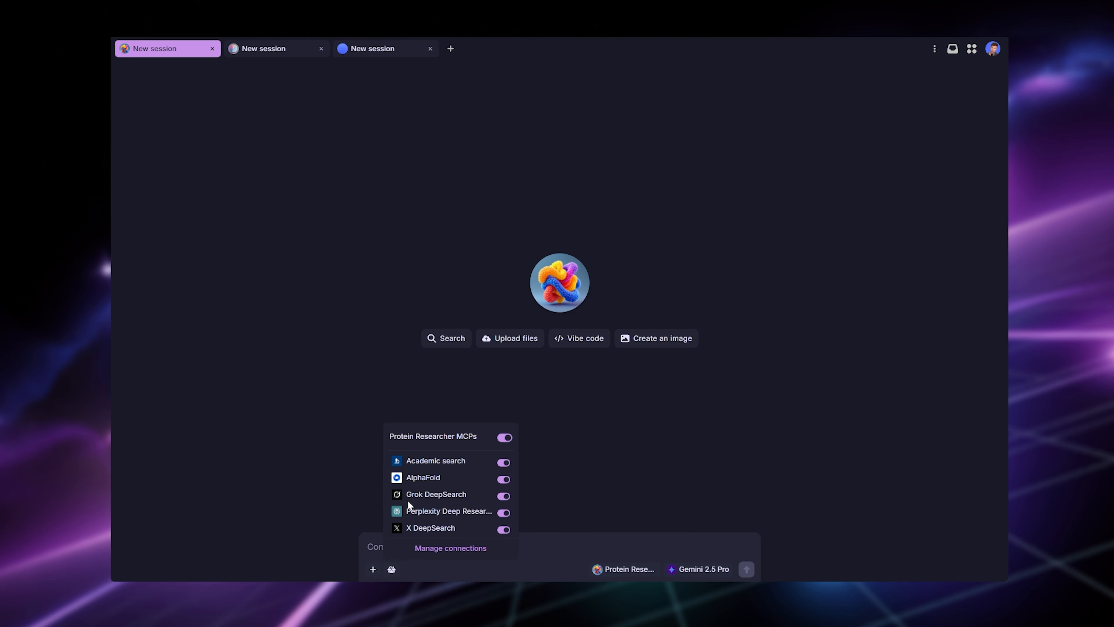
pyautogui.click(629, 553)
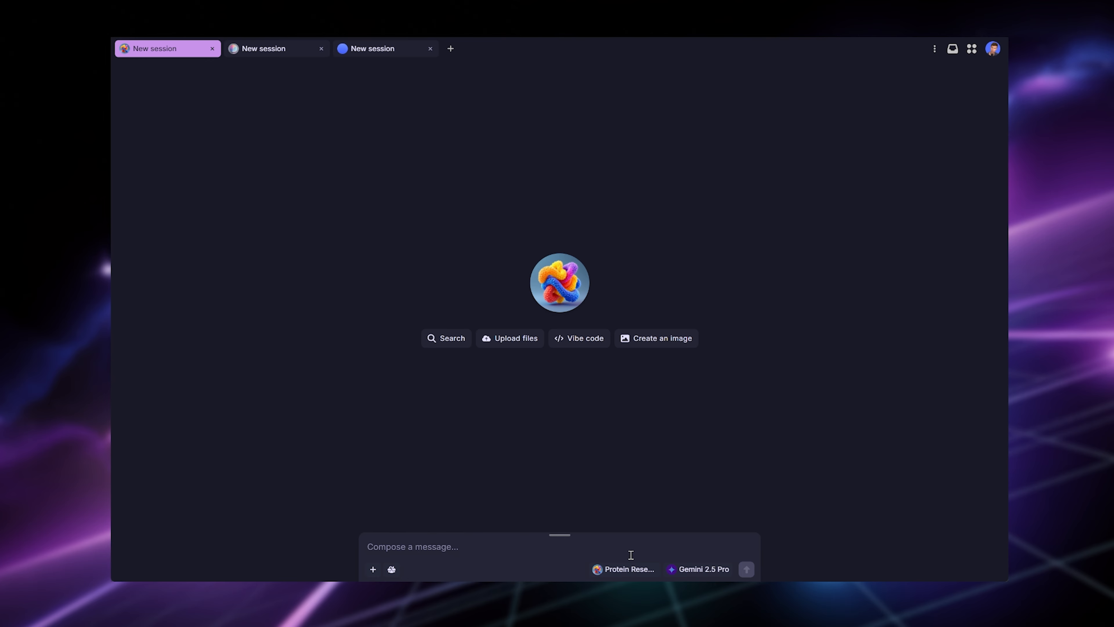
pyautogui.click(618, 569)
pyautogui.click(686, 410)
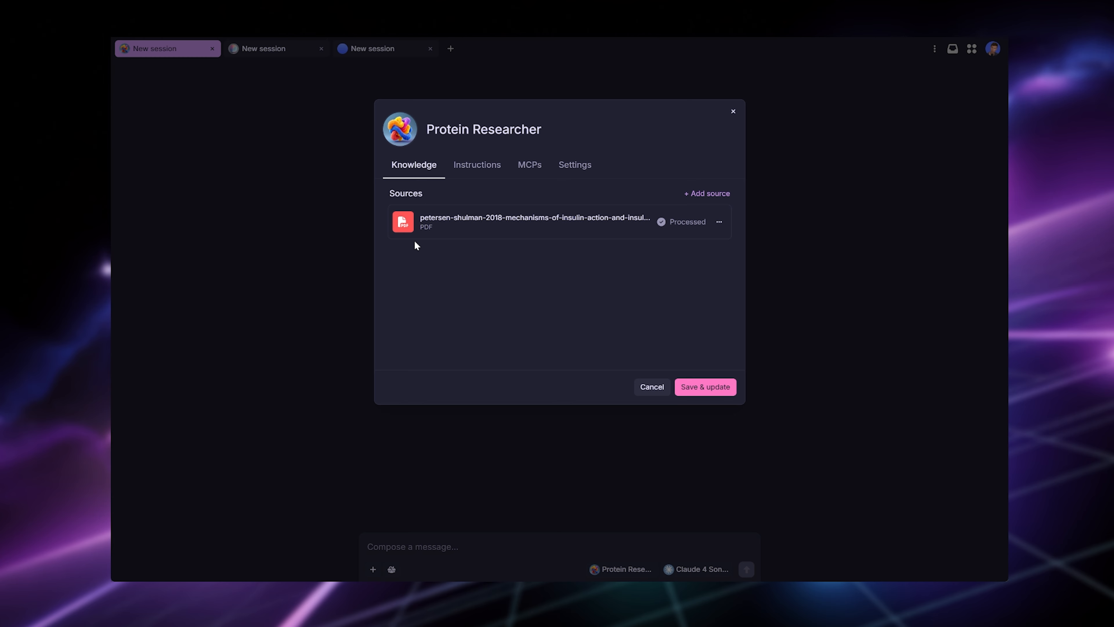
pyautogui.click(707, 194)
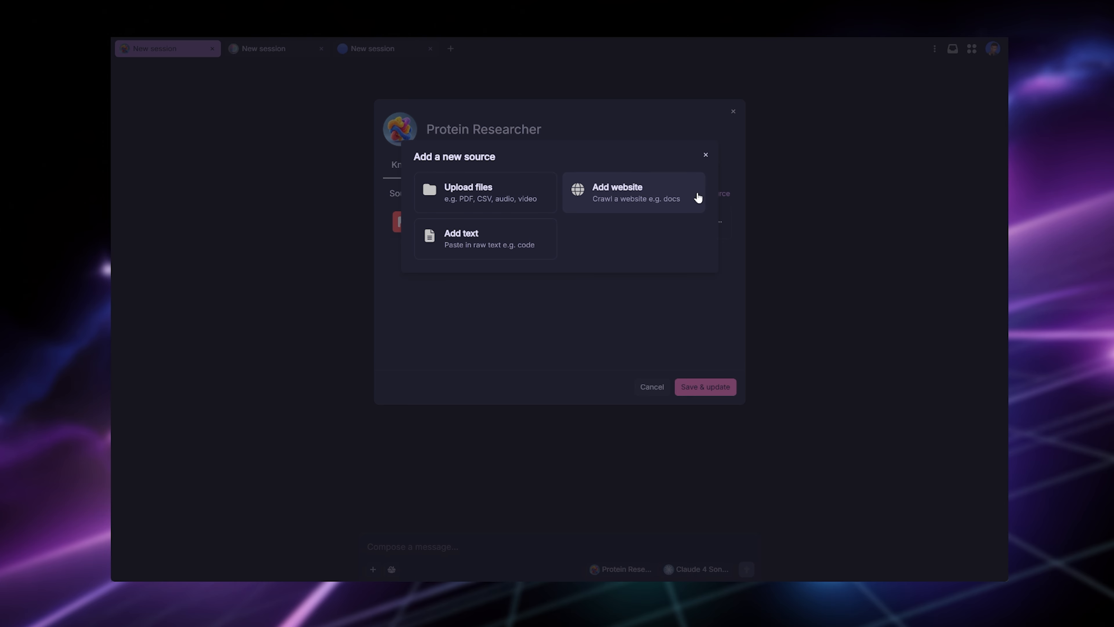
pyautogui.click(705, 155)
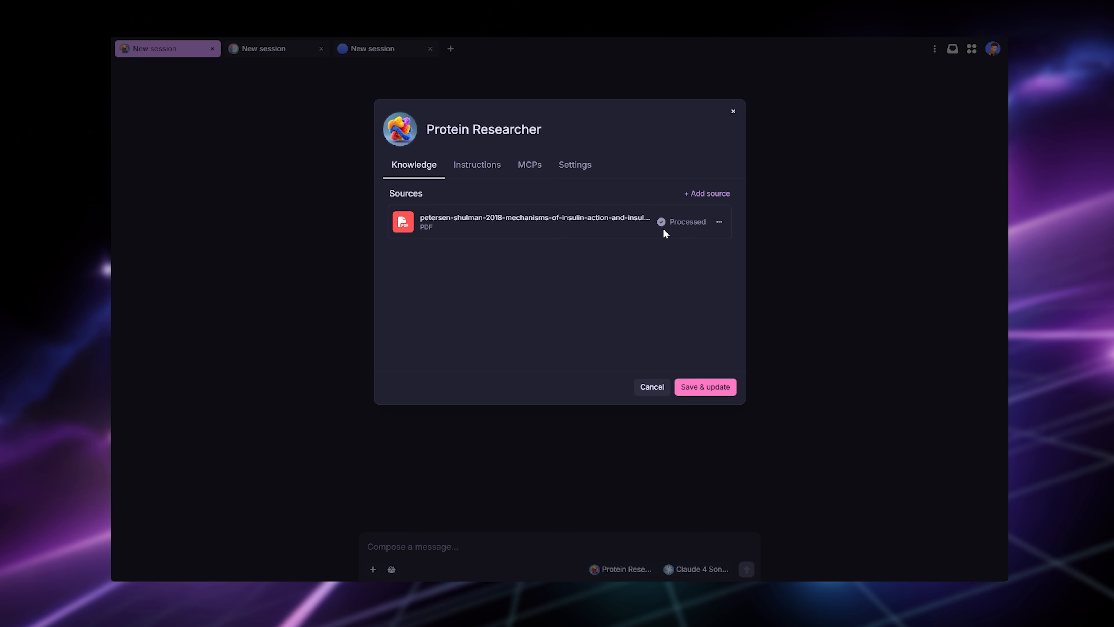
pyautogui.click(732, 112)
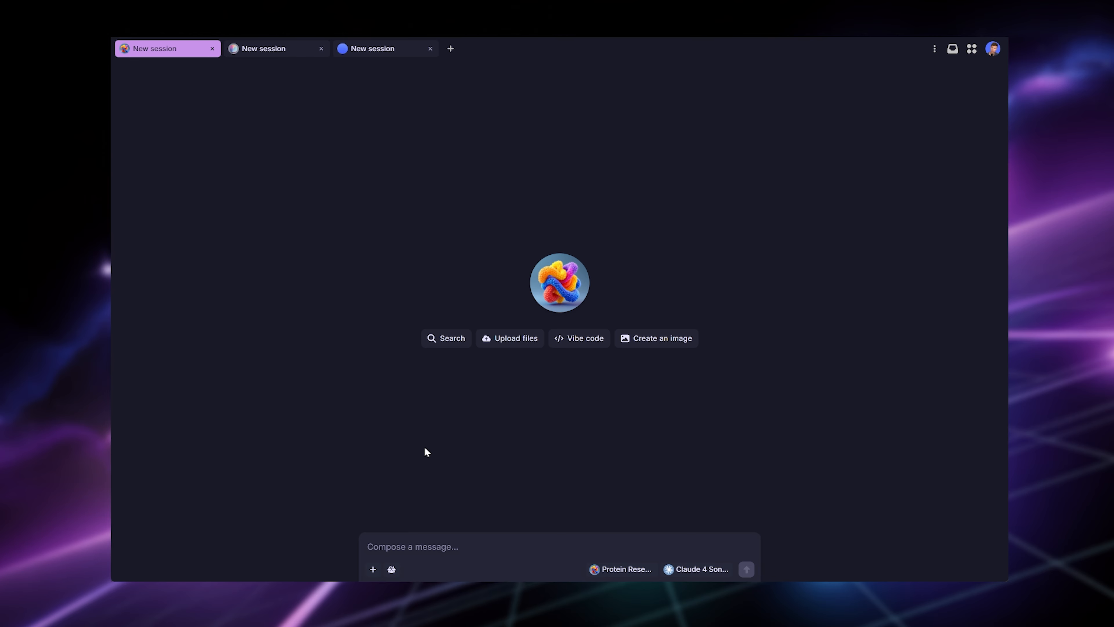
# Switch to the Personal assistant session and look through its list of enabled MCPs.
pyautogui.click(272, 52)
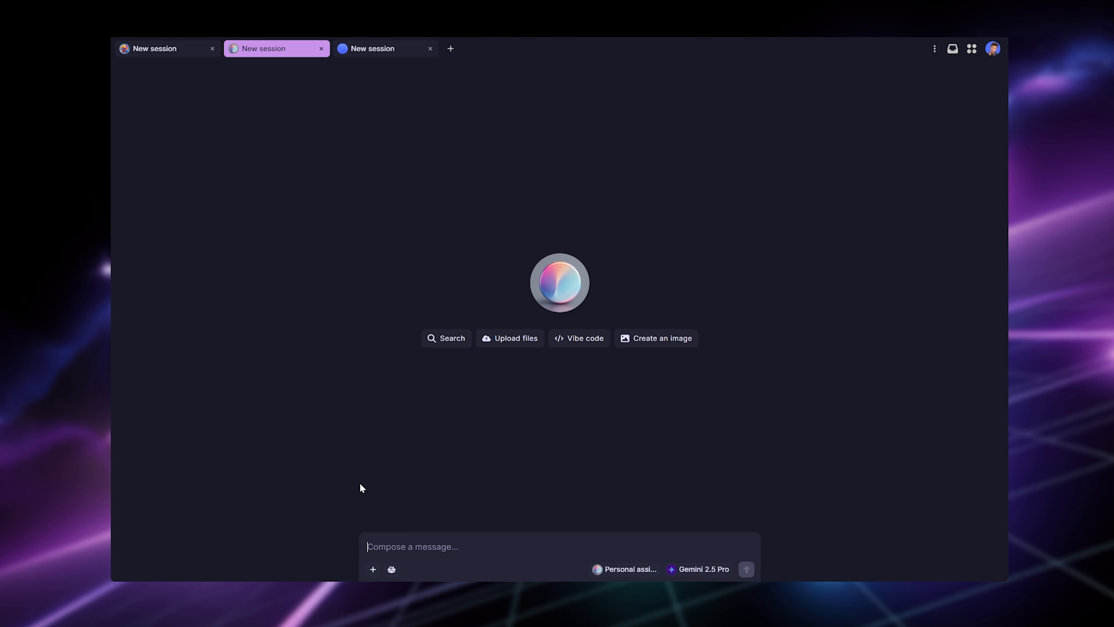
pyautogui.click(392, 569)
pyautogui.scroll(-2, 454, 496)
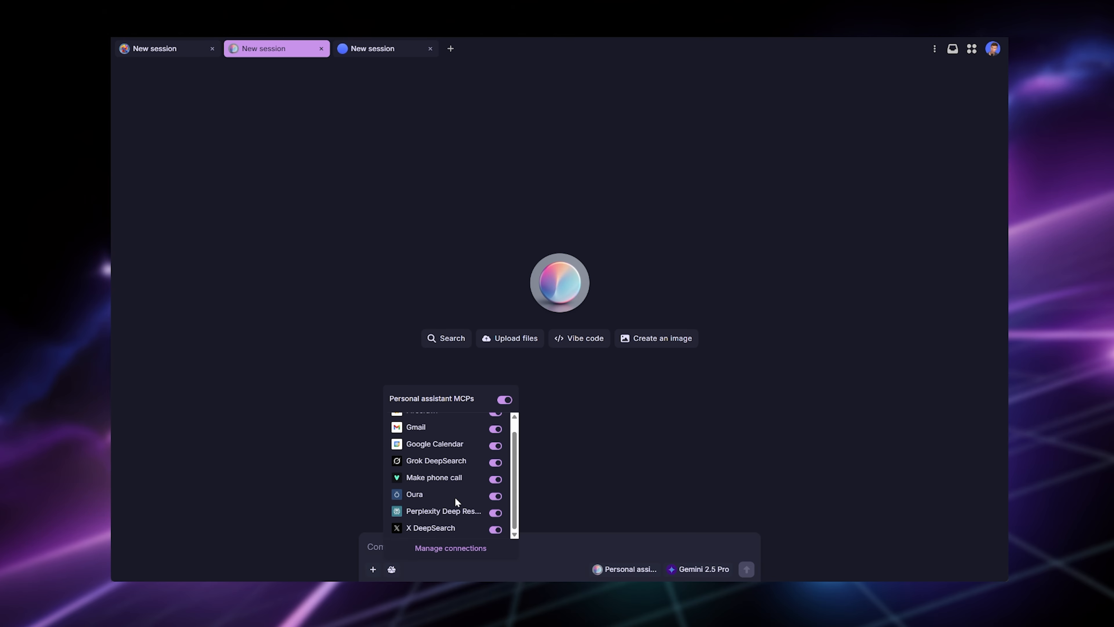
pyautogui.scroll(2, 454, 496)
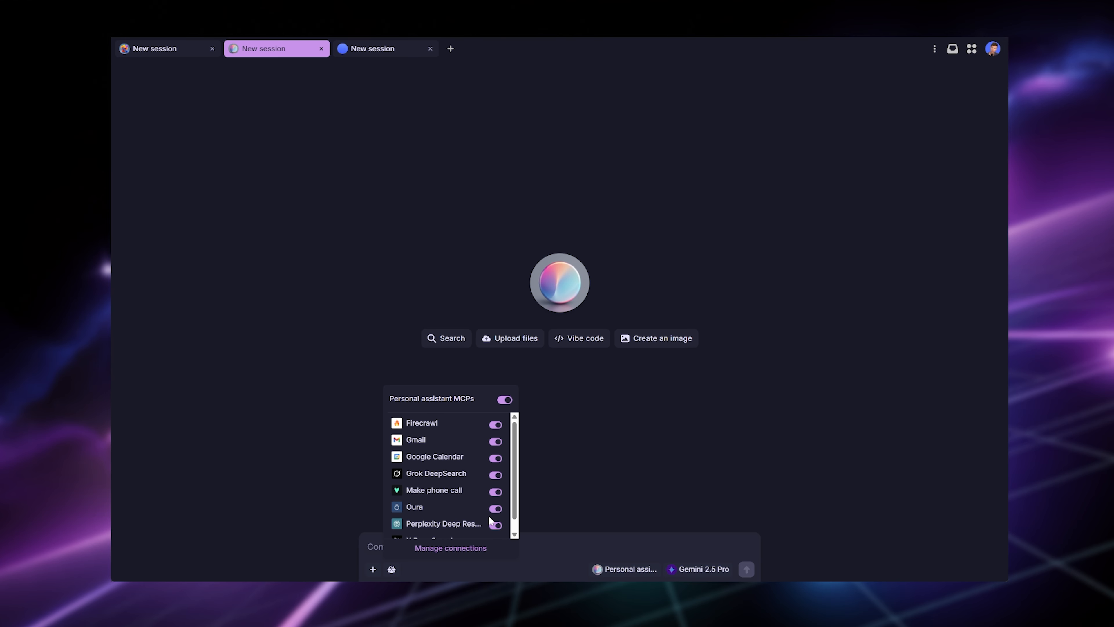
pyautogui.scroll(-1, 431, 483)
pyautogui.scroll(1, 428, 479)
pyautogui.click(303, 269)
# Return to the Protein Researcher session and check its list of enabled MCPs for comparison.
pyautogui.click(169, 53)
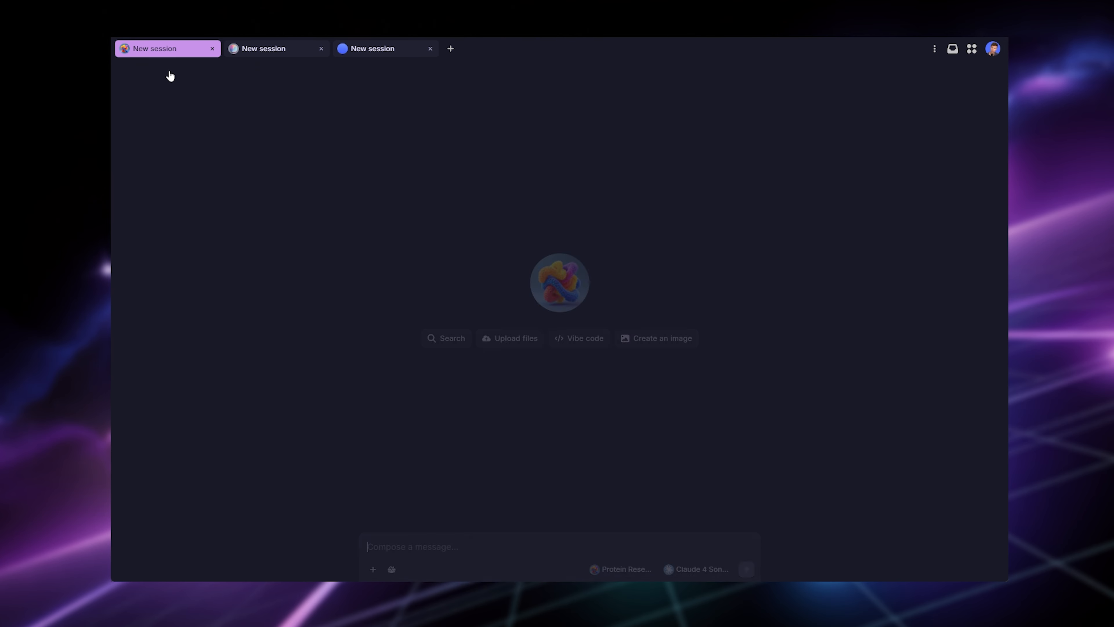
pyautogui.click(392, 569)
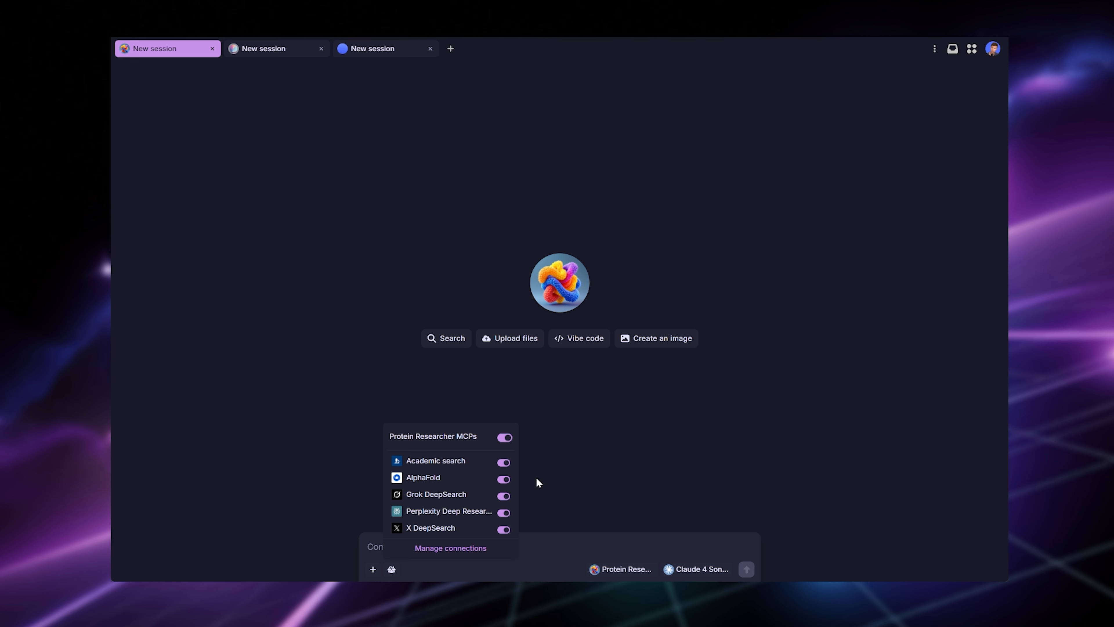
pyautogui.click(614, 439)
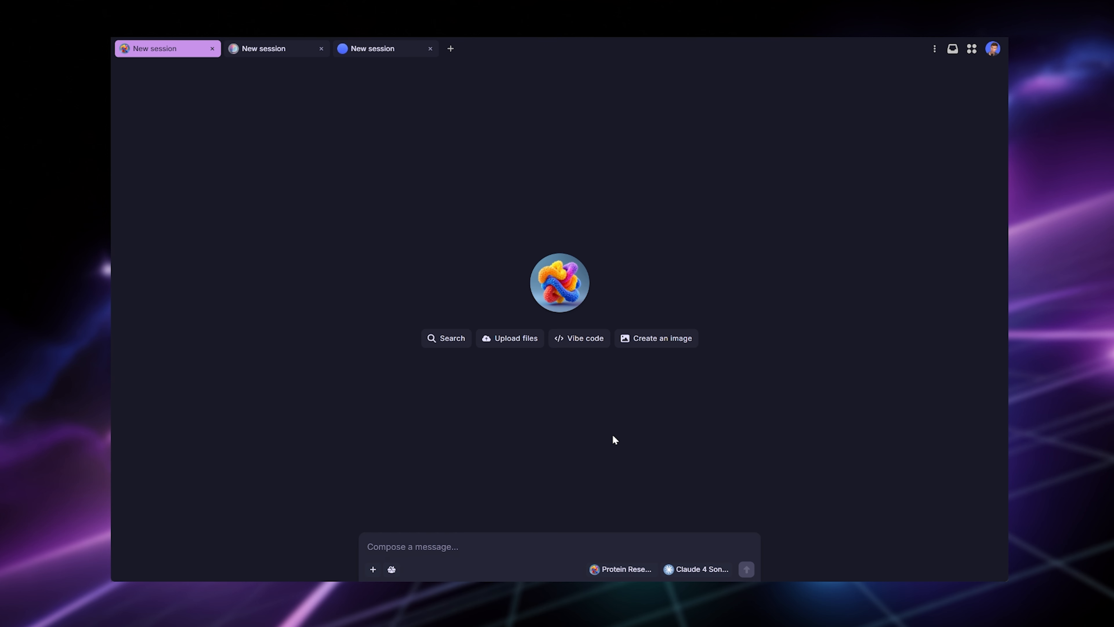